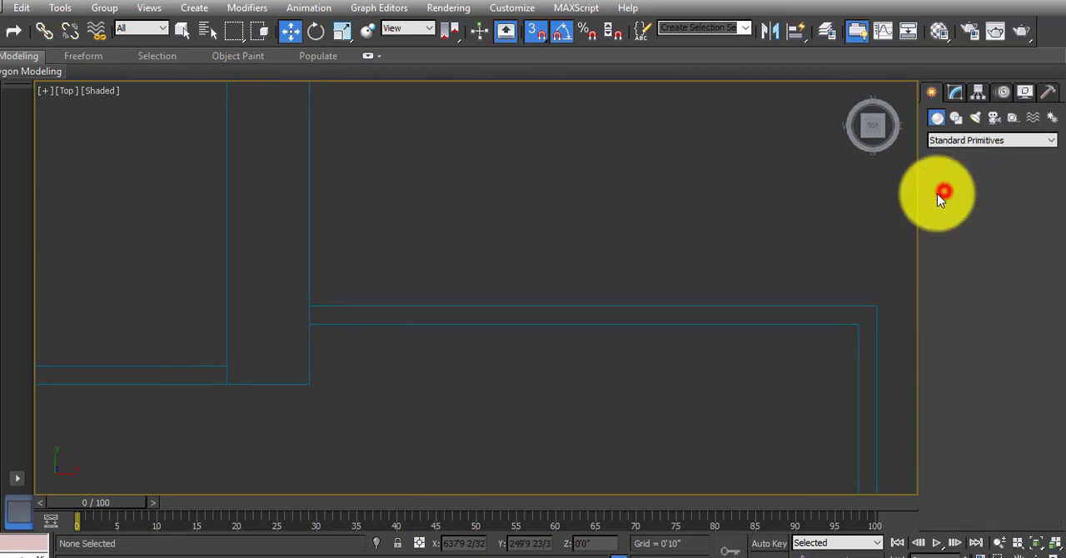
Draw a box over the thin wall strip of the floor plan, with length 0'4" and width 10'0".
middle_drag(620, 249, 429, 247)
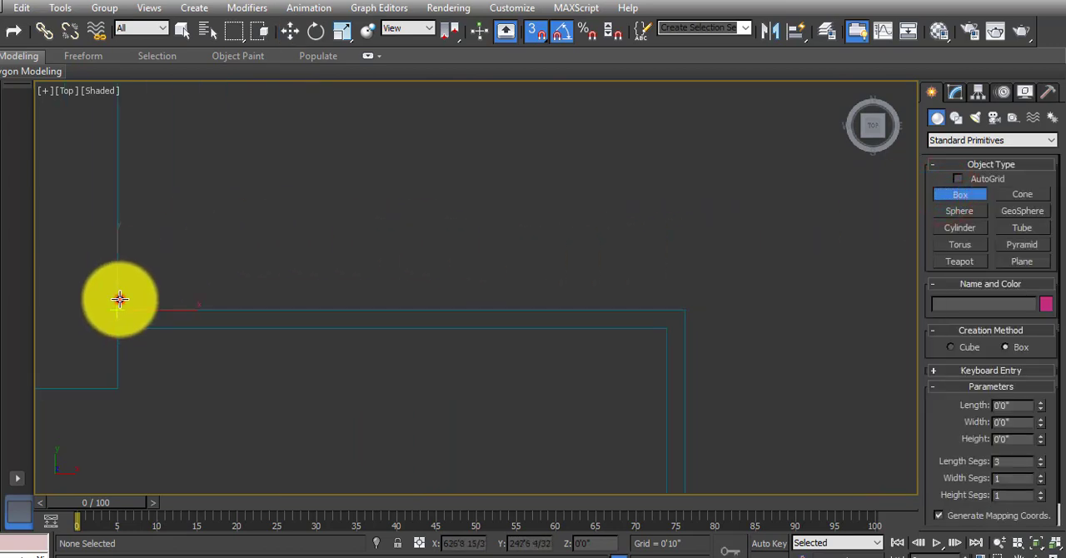
drag(119, 299, 664, 333)
click(636, 219)
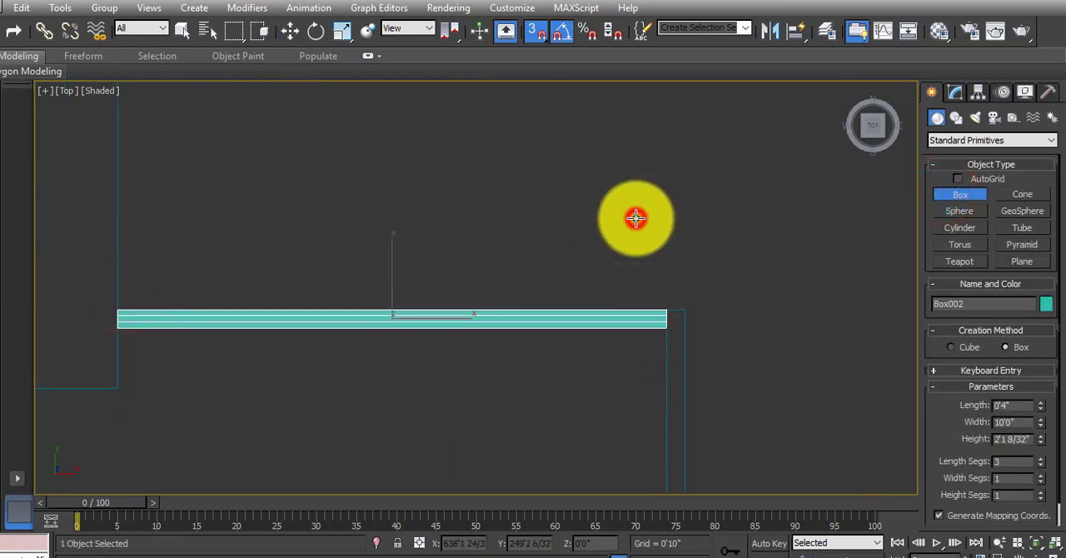
Set the new box's length segments to 1 and its height to 10'.
right_click(1039, 469)
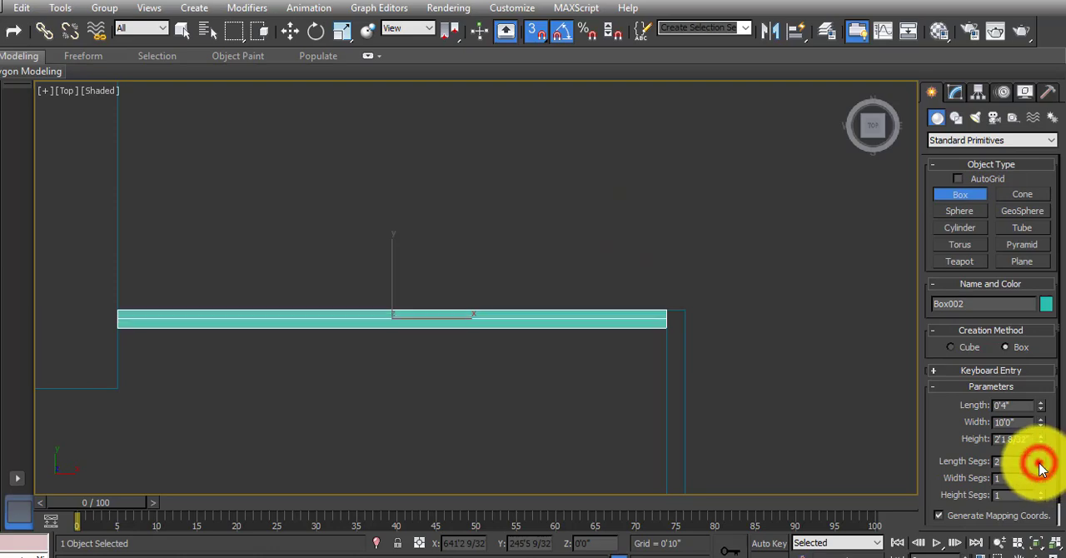
alt+middle_drag(547, 329, 353, 231)
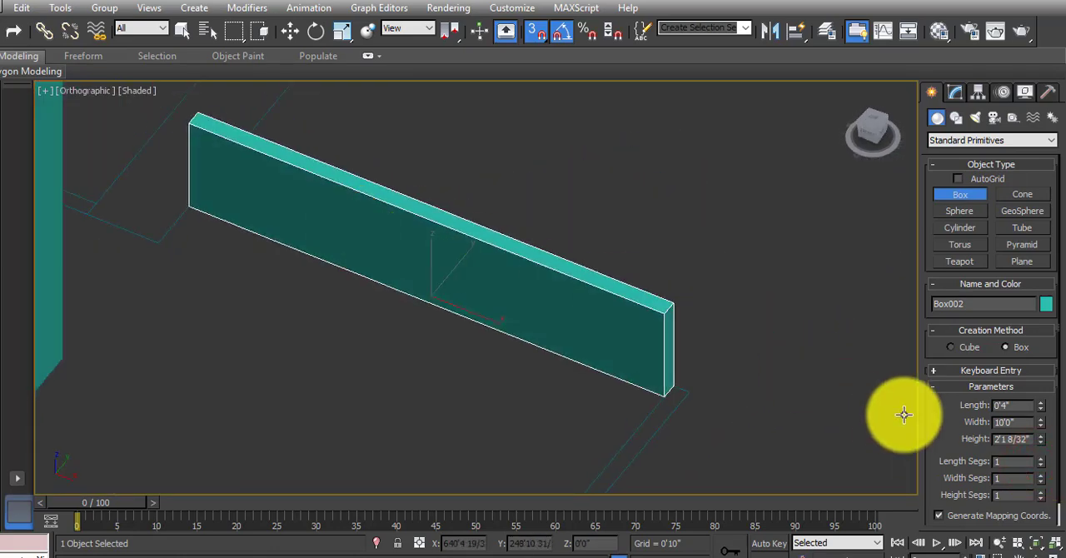
click(1024, 438)
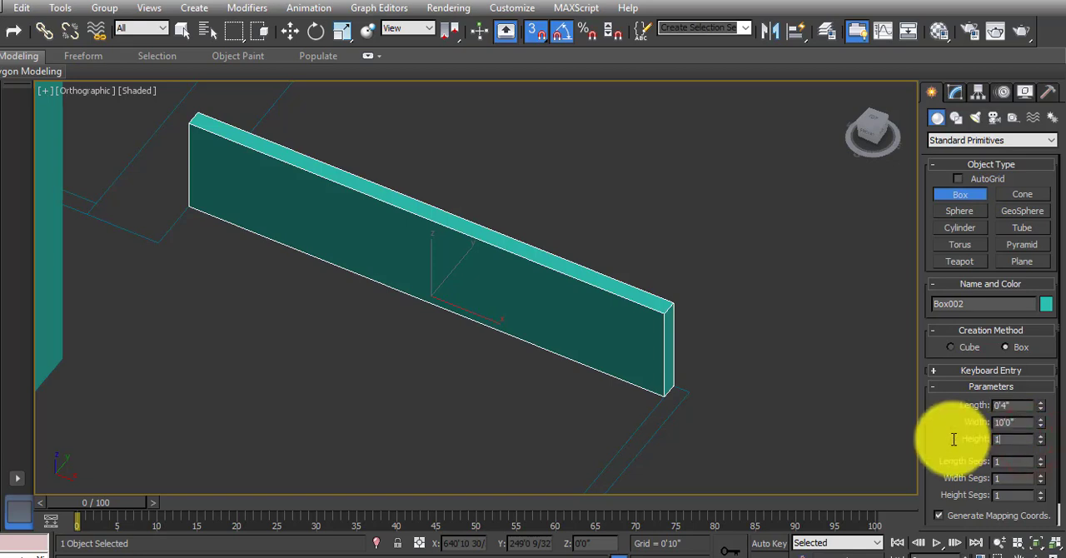
text(10')
key(Return)
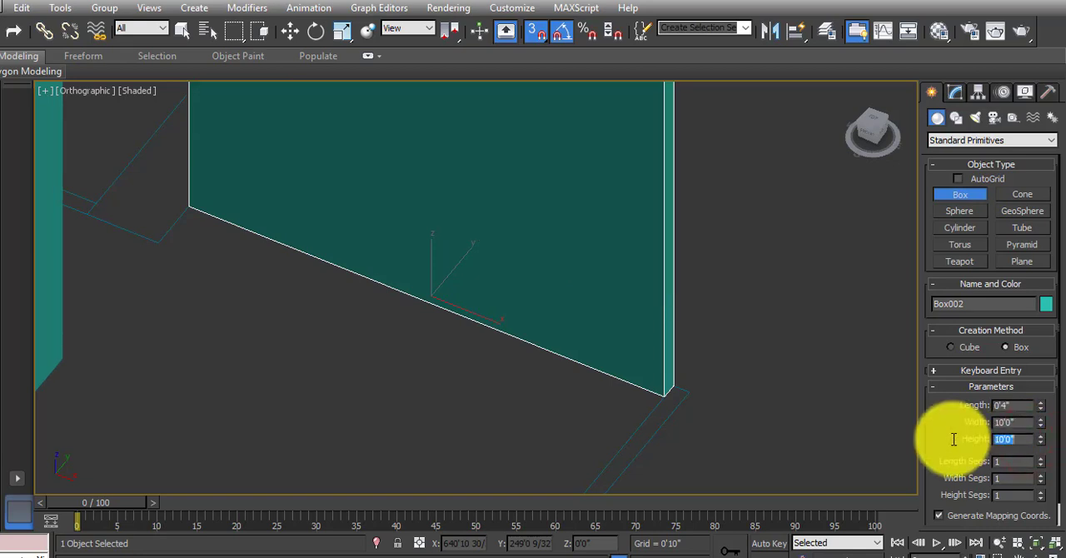
Divide the wall box into 7 width segments.
middle_drag(338, 333, 371, 396)
scroll(373, 351, down, 3)
middle_drag(372, 327, 398, 373)
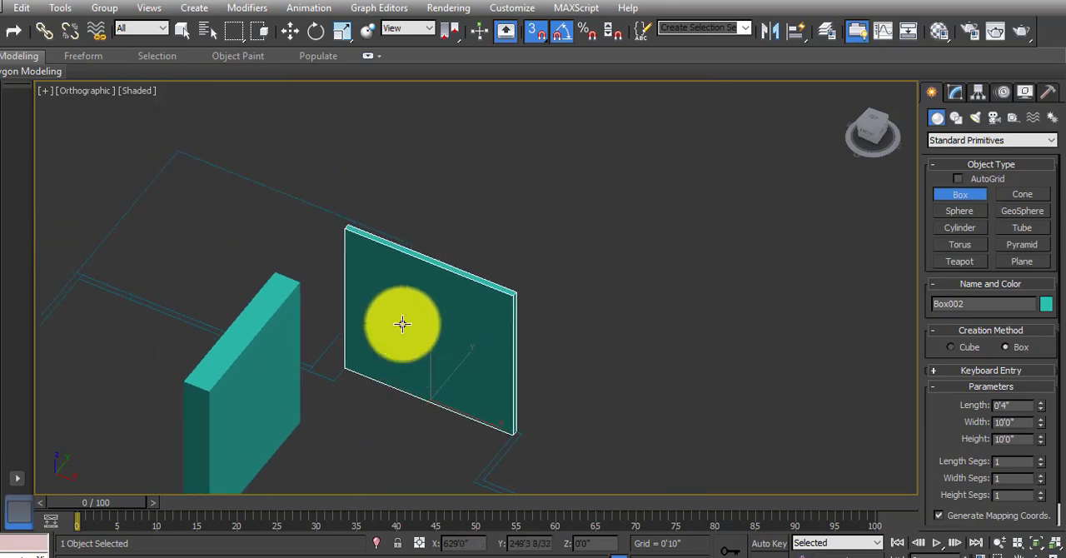
scroll(402, 323, up, 2)
middle_drag(402, 323, 423, 343)
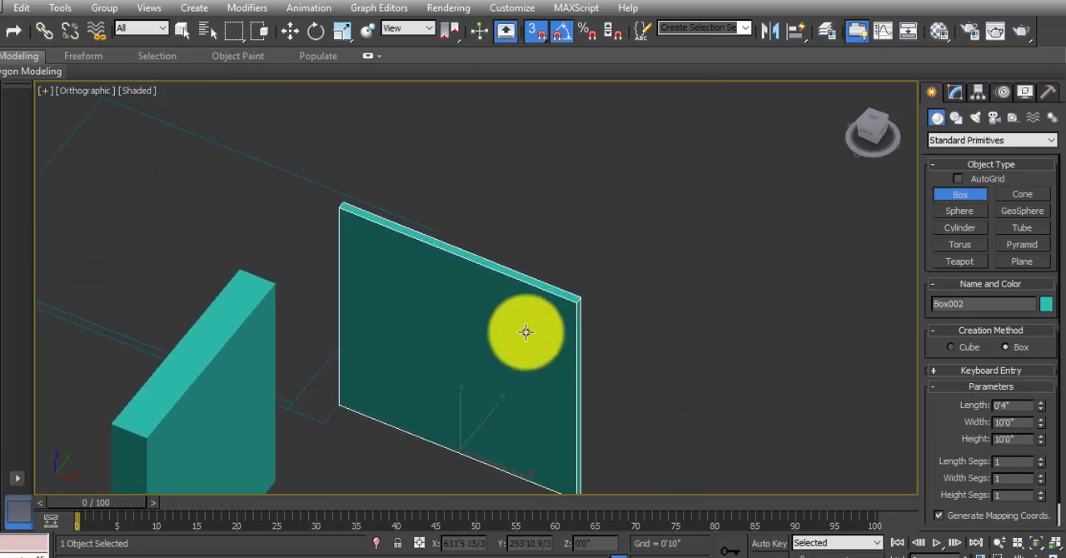
click(1041, 475)
click(1041, 476)
click(1041, 476)
click(1041, 475)
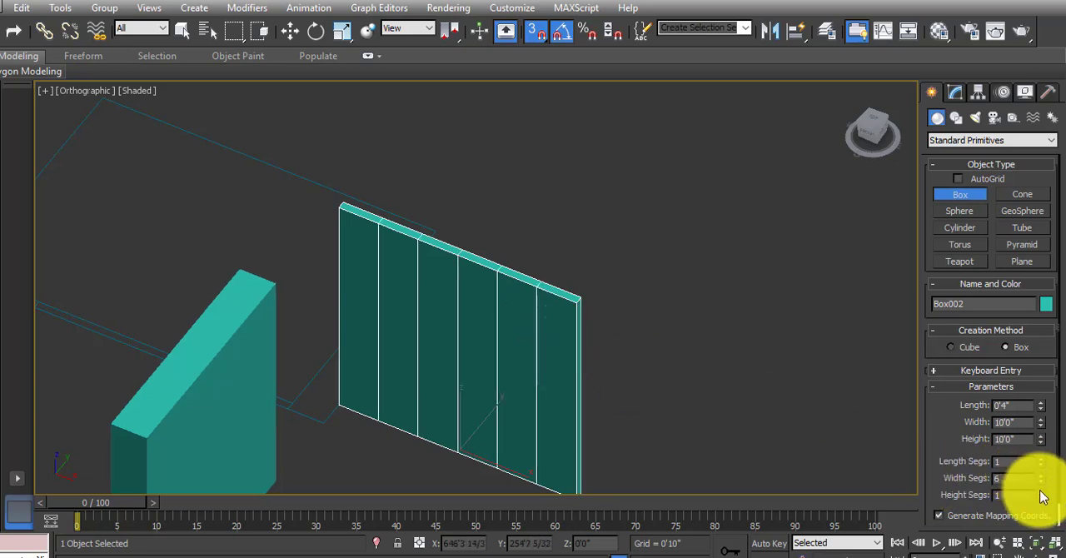
click(1040, 476)
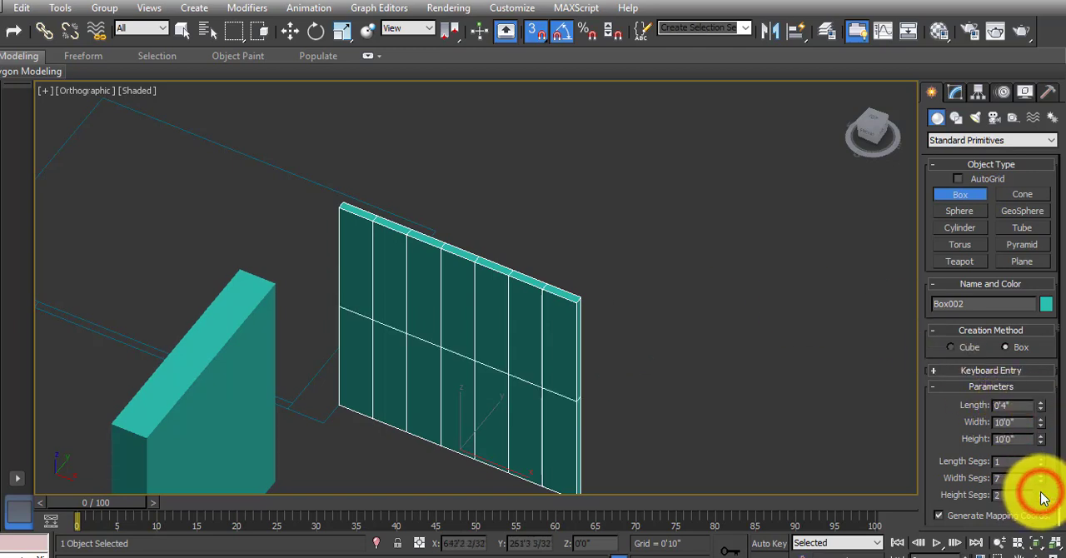
Divide the wall box into 7 height segments and finish box creation.
click(1041, 492)
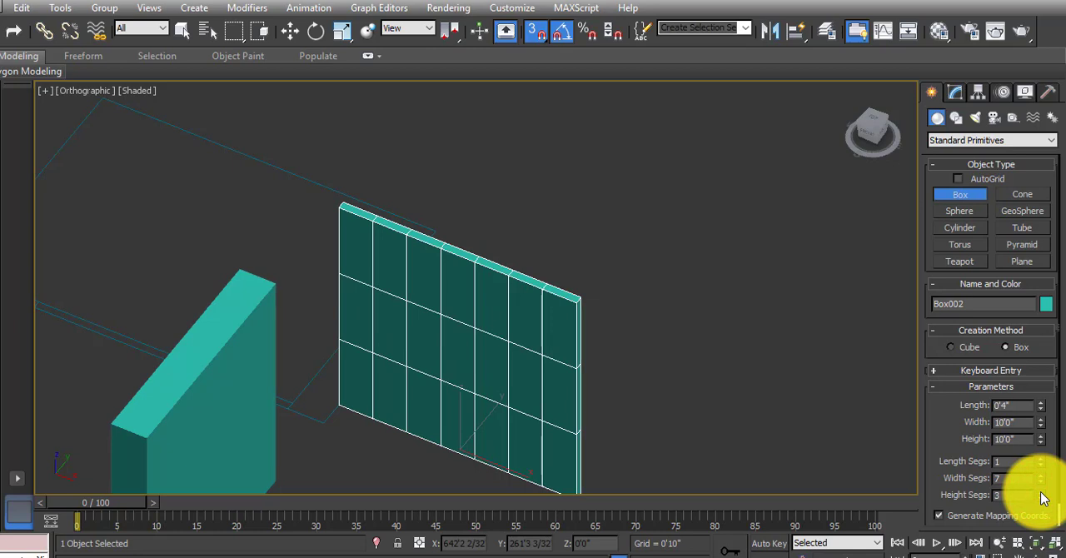
click(1040, 492)
click(1041, 492)
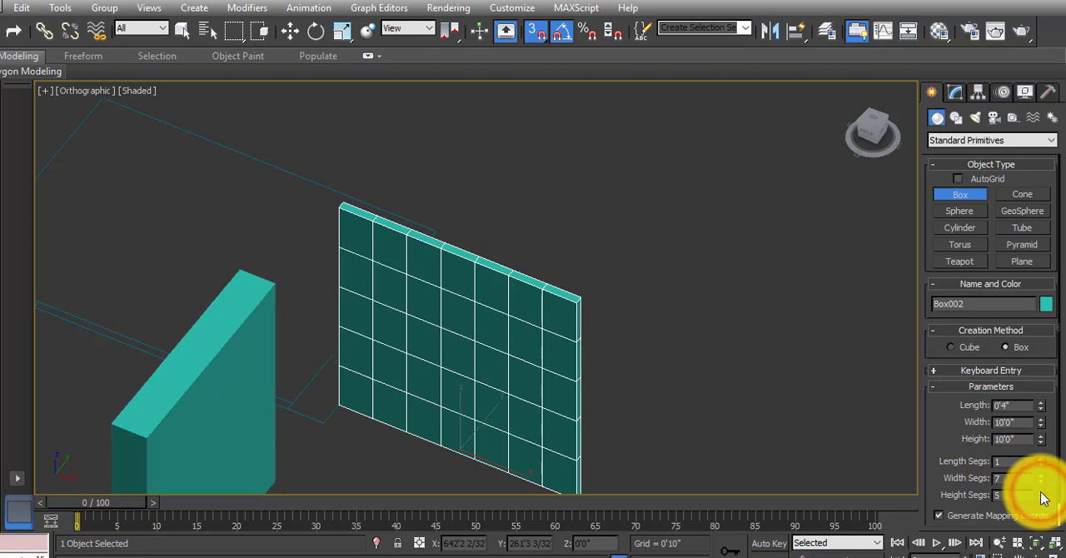
click(1040, 492)
click(1041, 493)
middle_drag(583, 335, 605, 338)
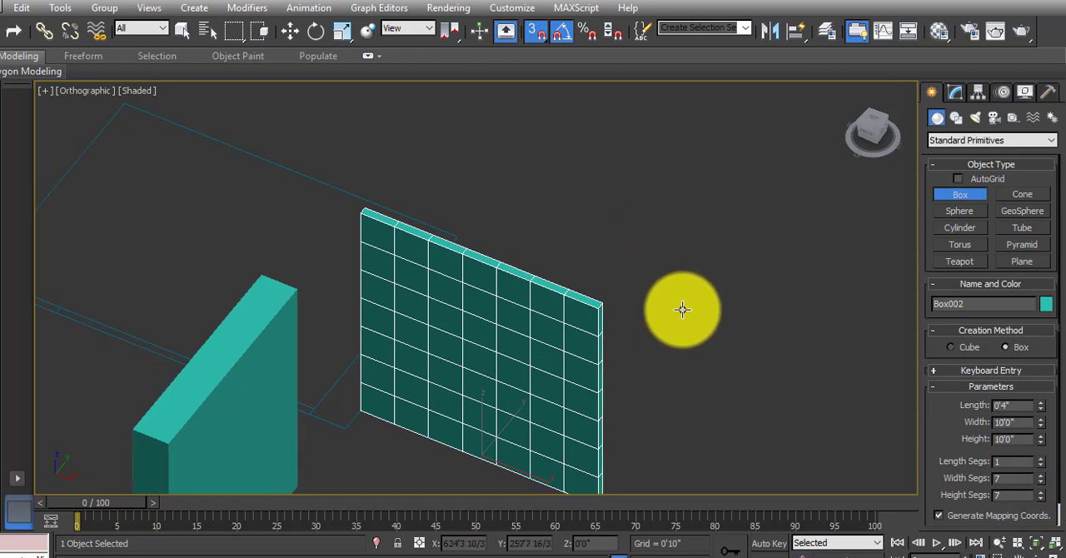
right_click(635, 296)
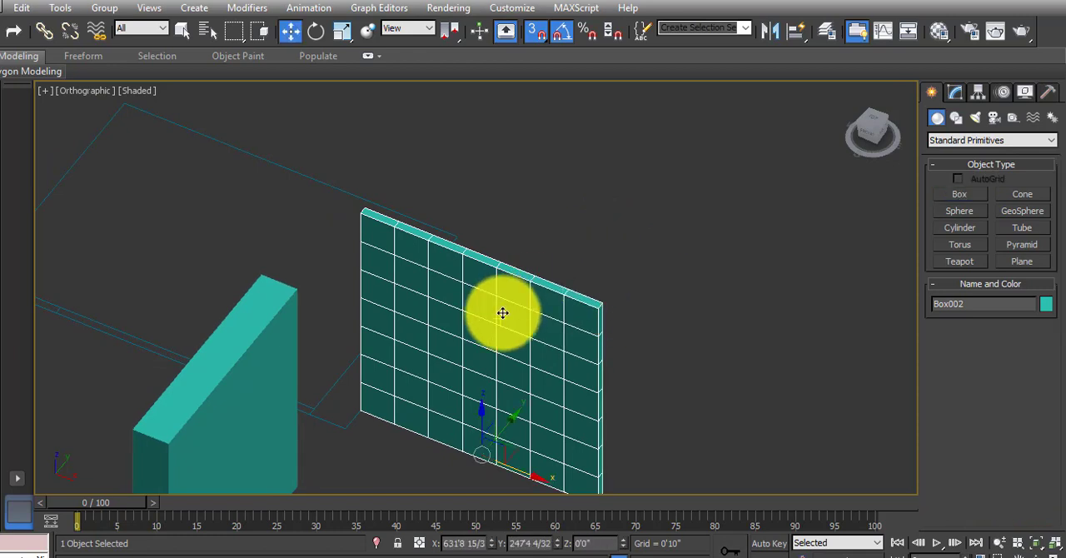
Convert the segmented wall box to an Editable Poly.
right_click(512, 295)
mouse_move(625, 453)
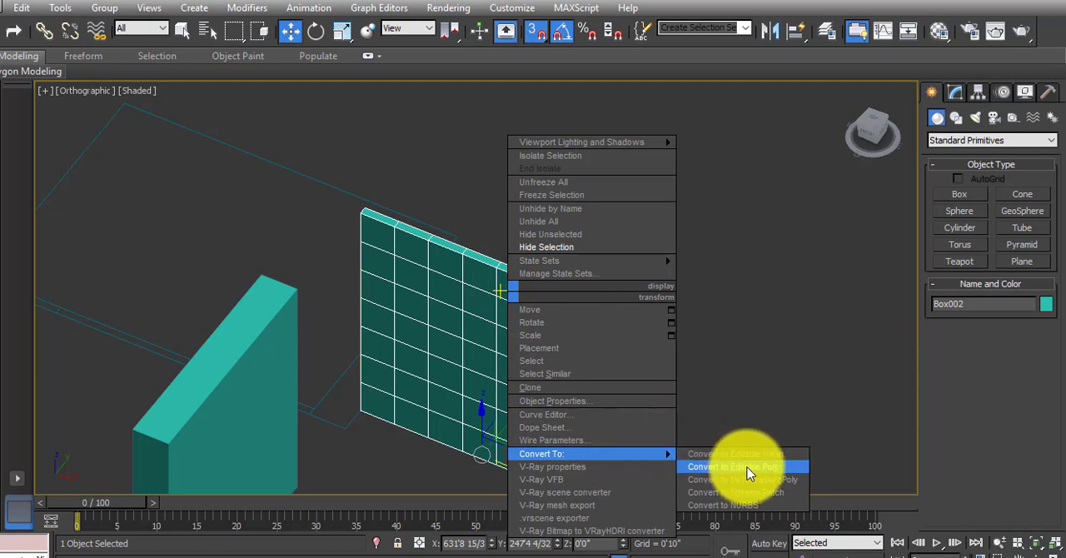
click(723, 369)
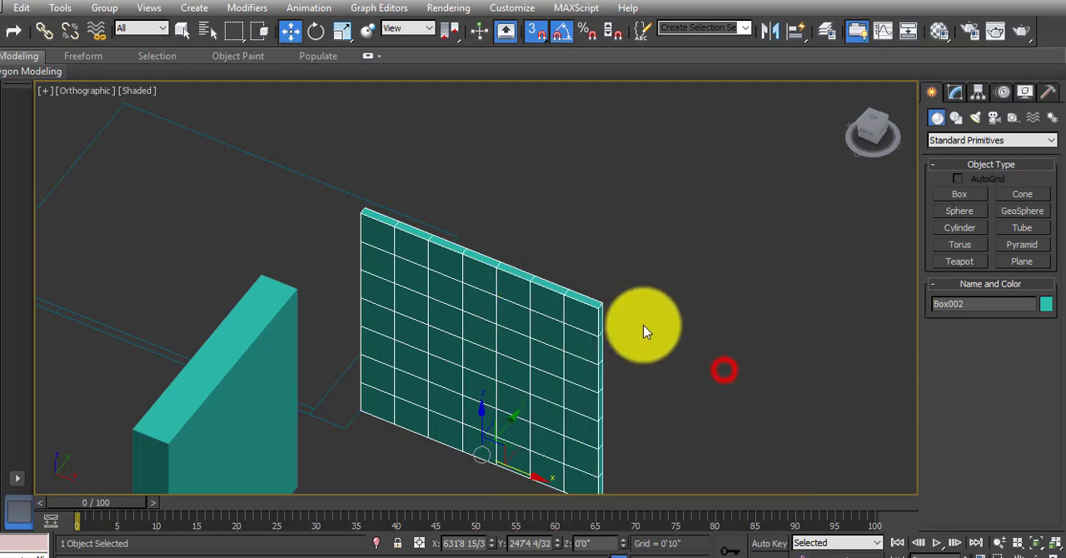
right_click(485, 290)
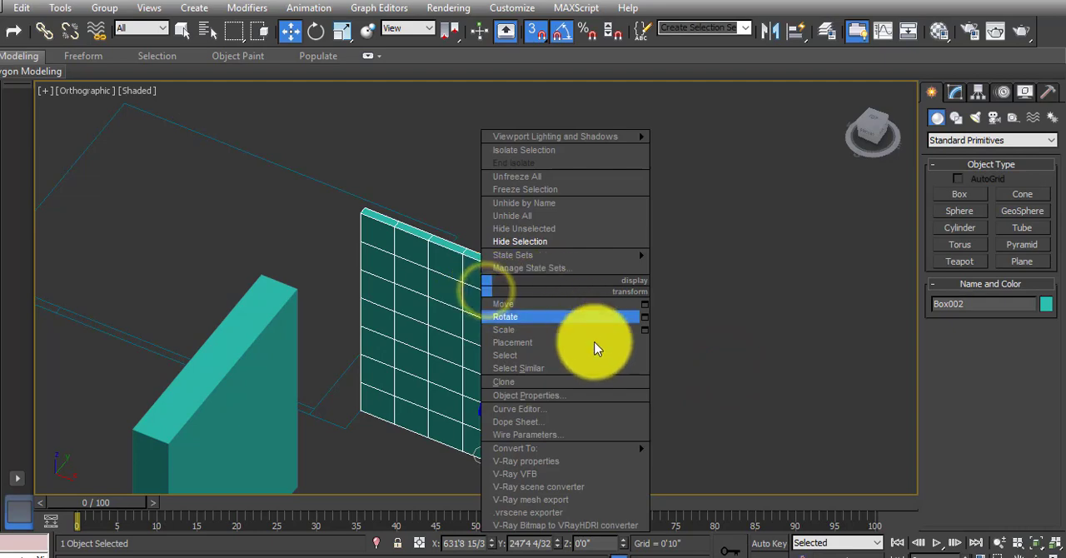
mouse_move(594, 450)
click(691, 461)
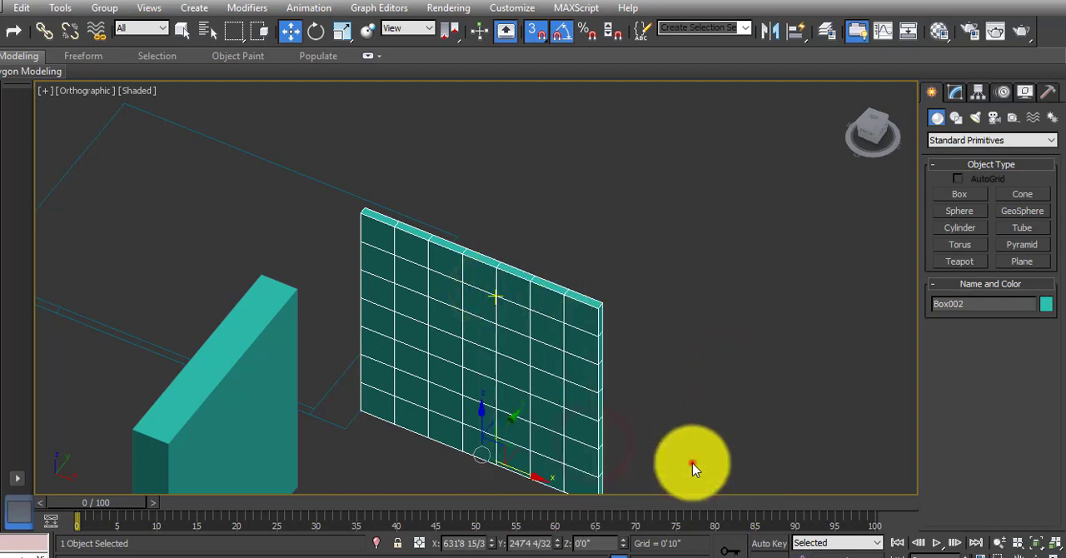
Hide every object except the selected segmented wall box.
scroll(524, 317, down, 6)
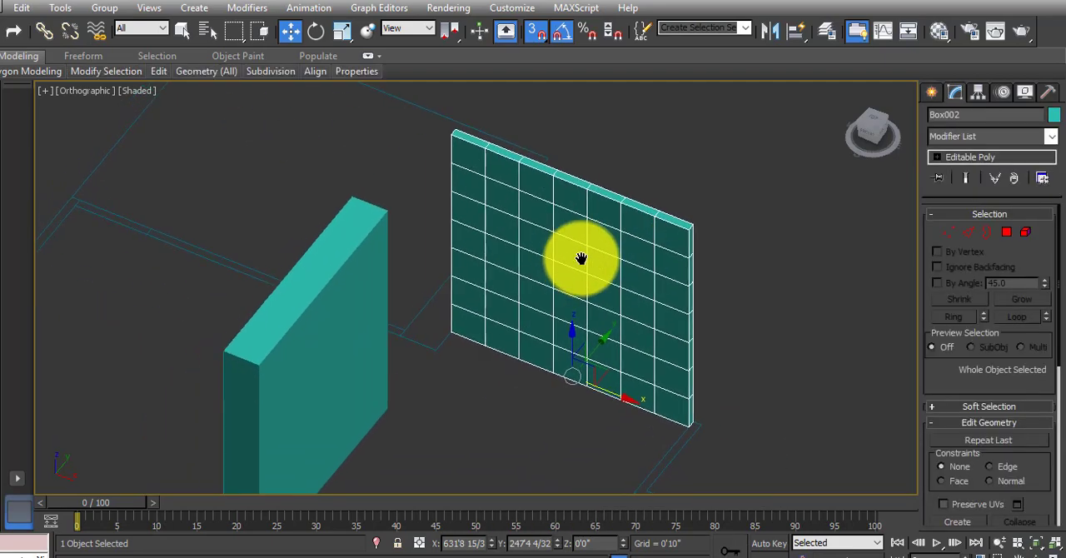
middle_drag(546, 293, 536, 305)
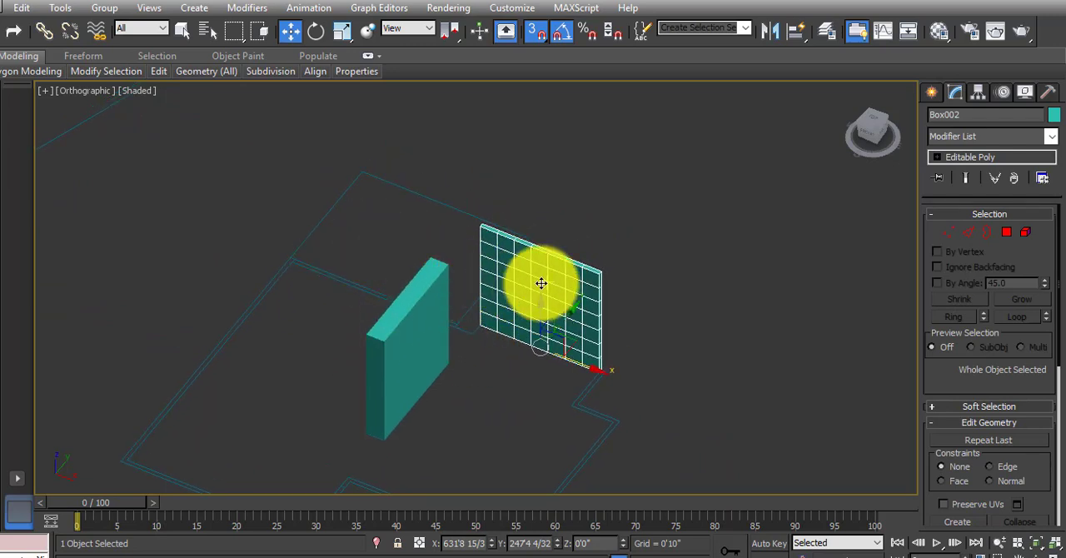
right_click(541, 282)
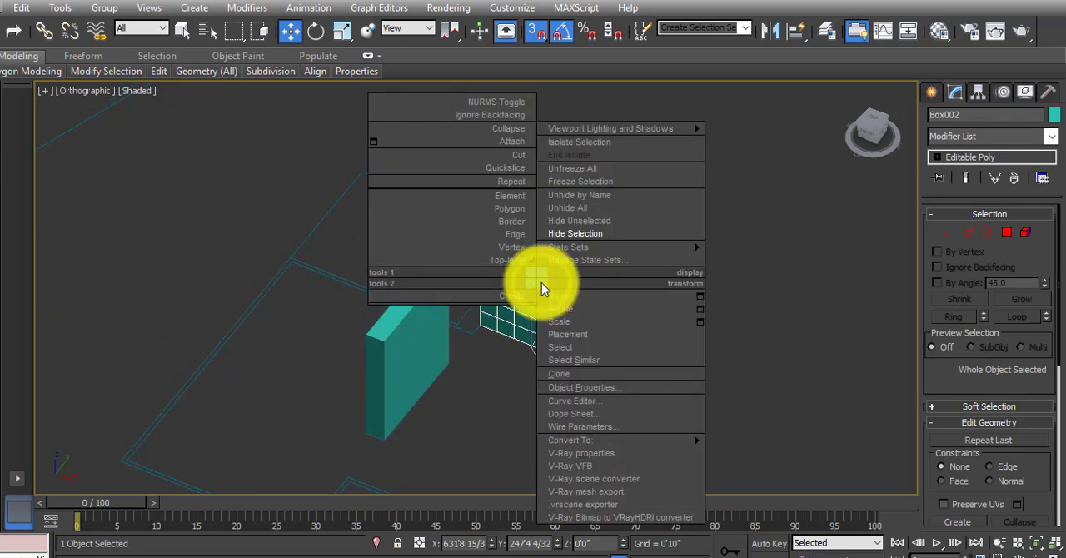
click(597, 222)
Show the wall box from the Front view in wireframe display.
scroll(552, 266, up, 5)
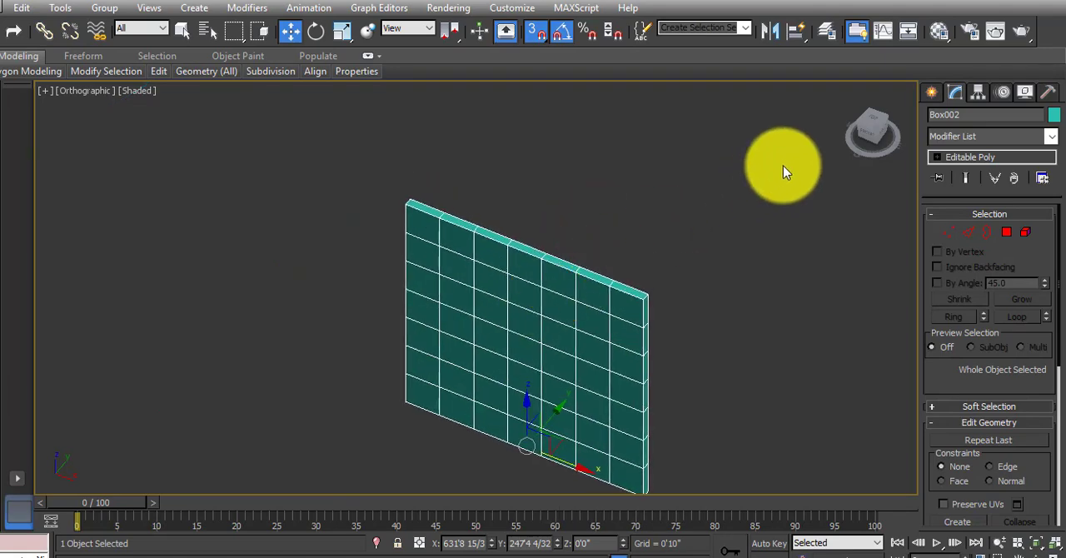
click(863, 141)
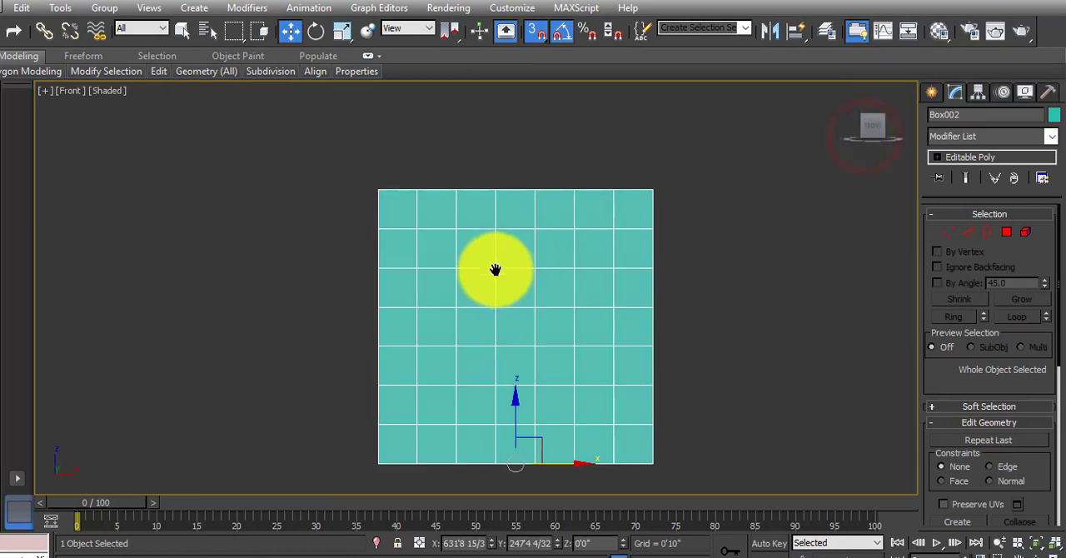
middle_drag(495, 269, 495, 262)
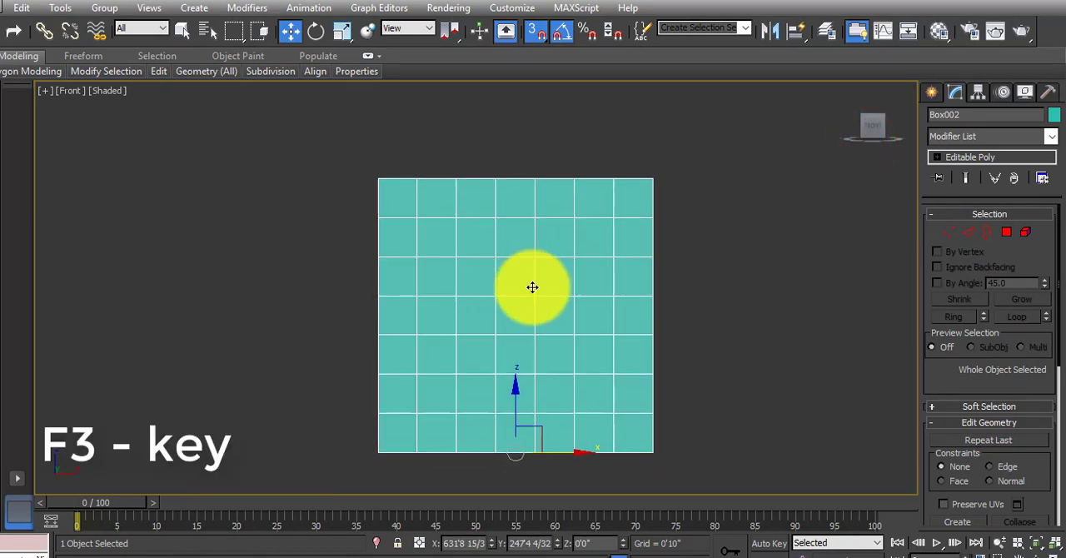
key(F3)
middle_drag(523, 303, 509, 291)
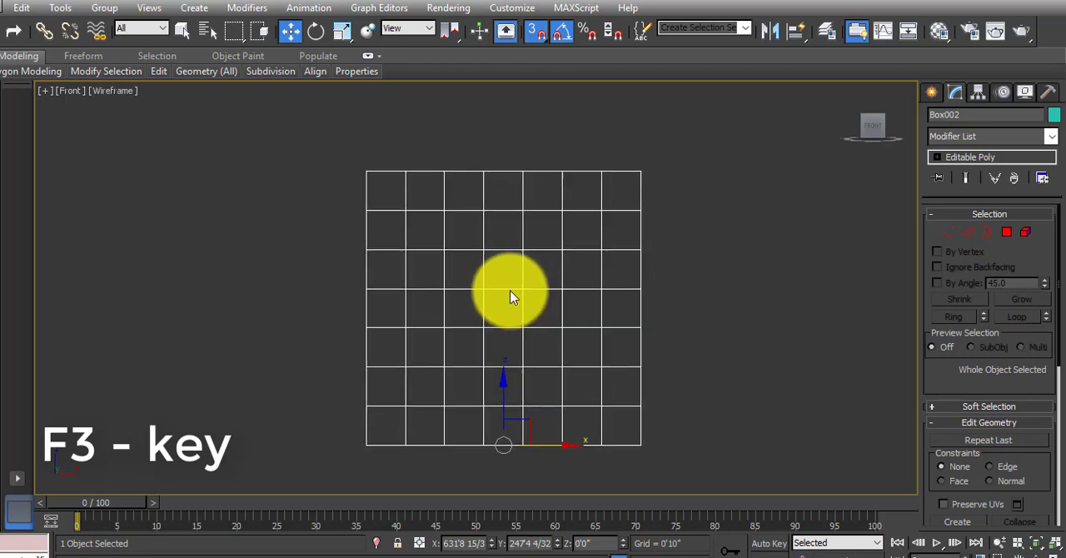
In Vertex mode, move the second vertex column from the left onto the wall's left edge using 2.5D snap.
click(948, 235)
drag(388, 138, 425, 453)
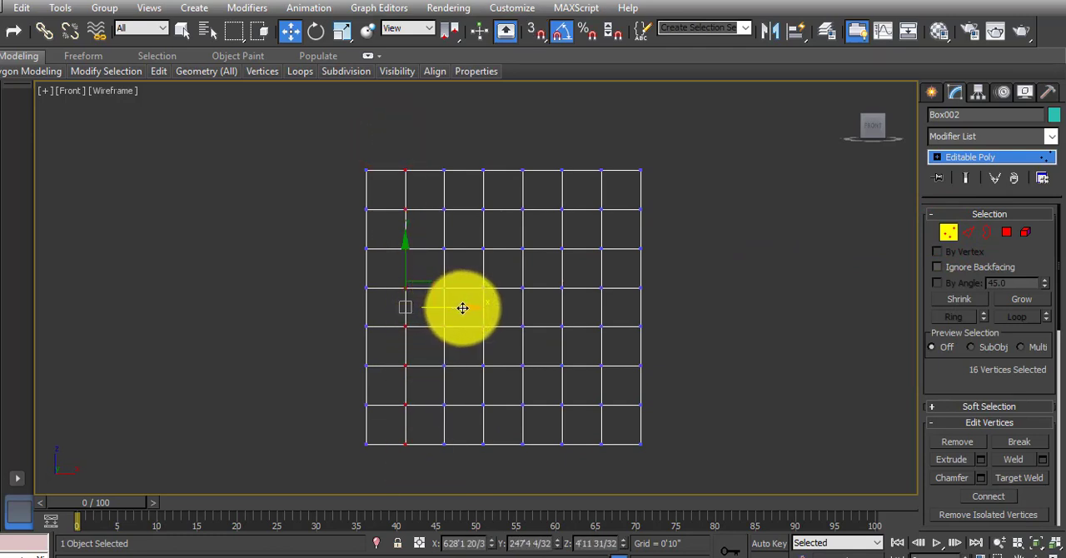
drag(462, 308, 448, 311)
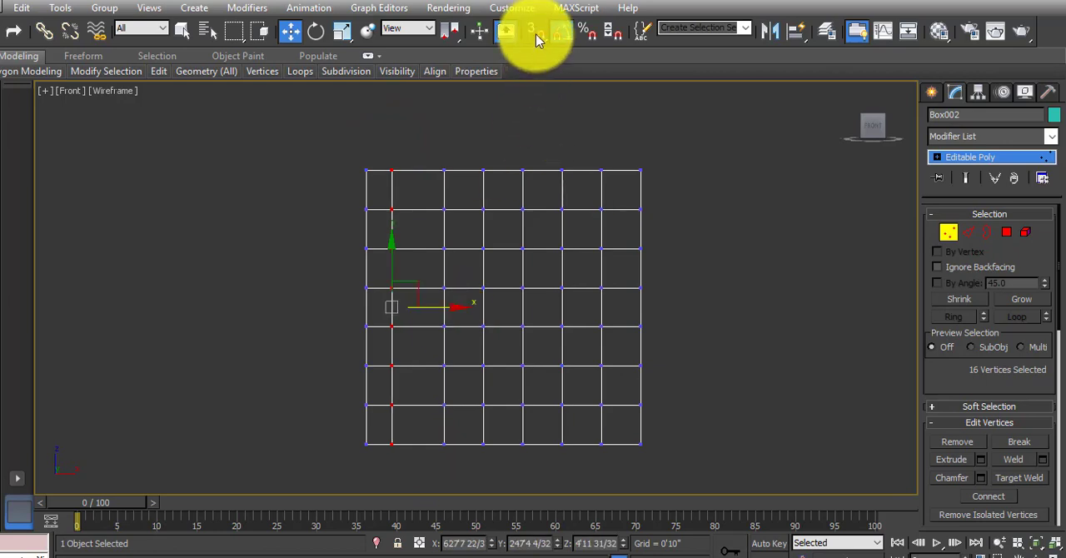
drag(536, 38, 536, 83)
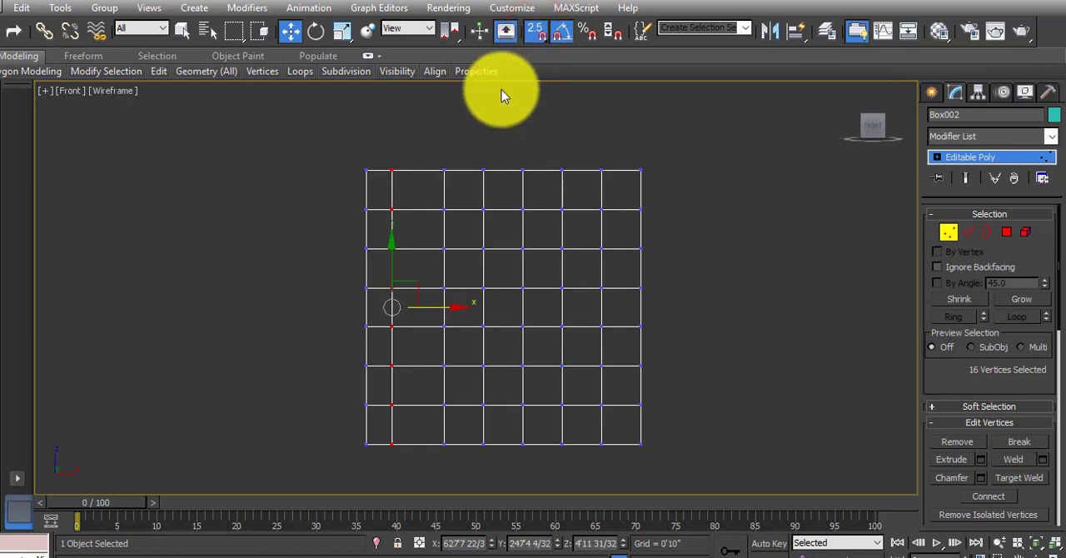
drag(456, 306, 373, 285)
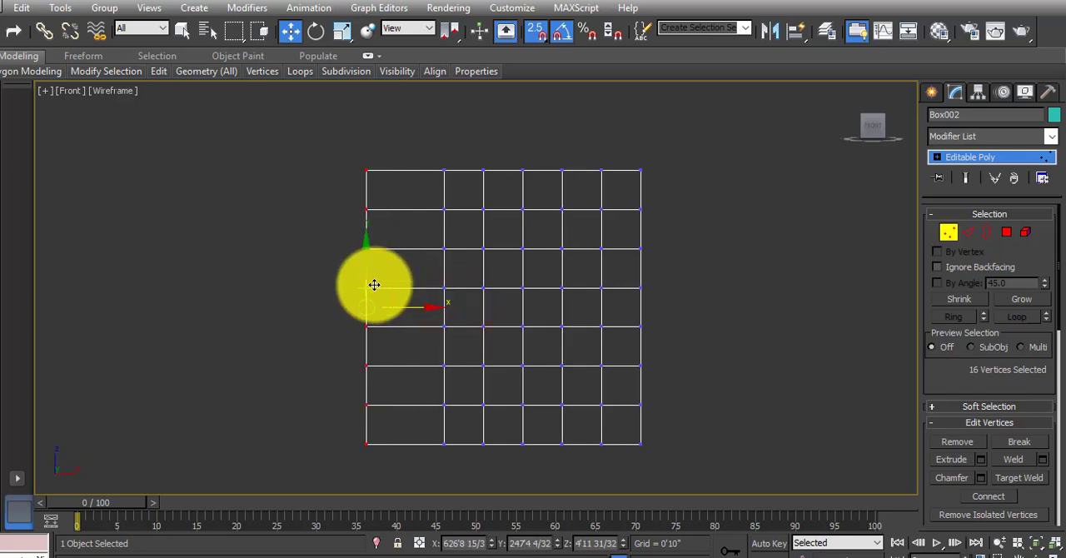
Offset the selected vertex column 2" along X from the wall's left edge, to absolute X 626'10 15/32".
right_click(290, 37)
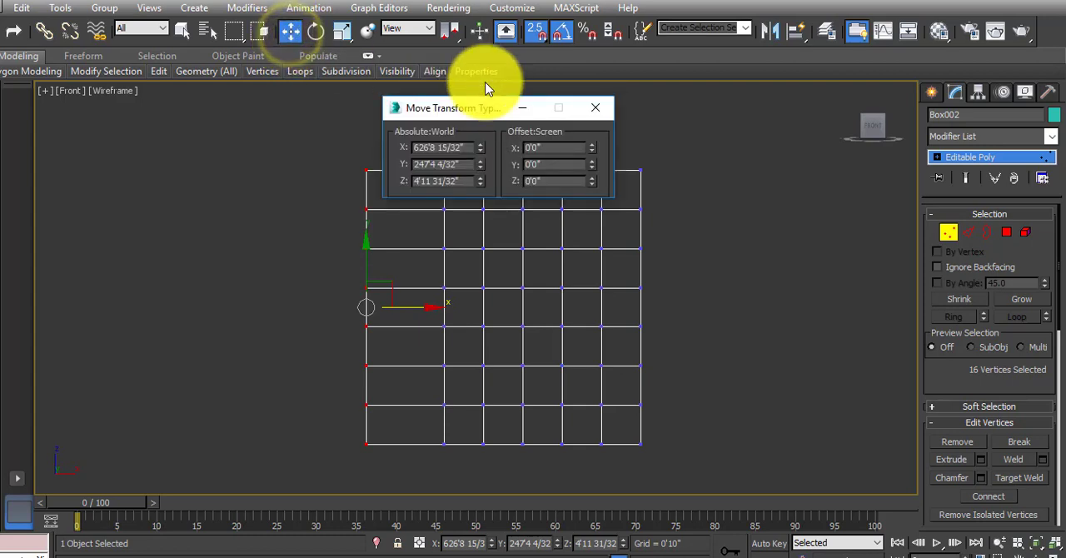
drag(459, 107, 575, 102)
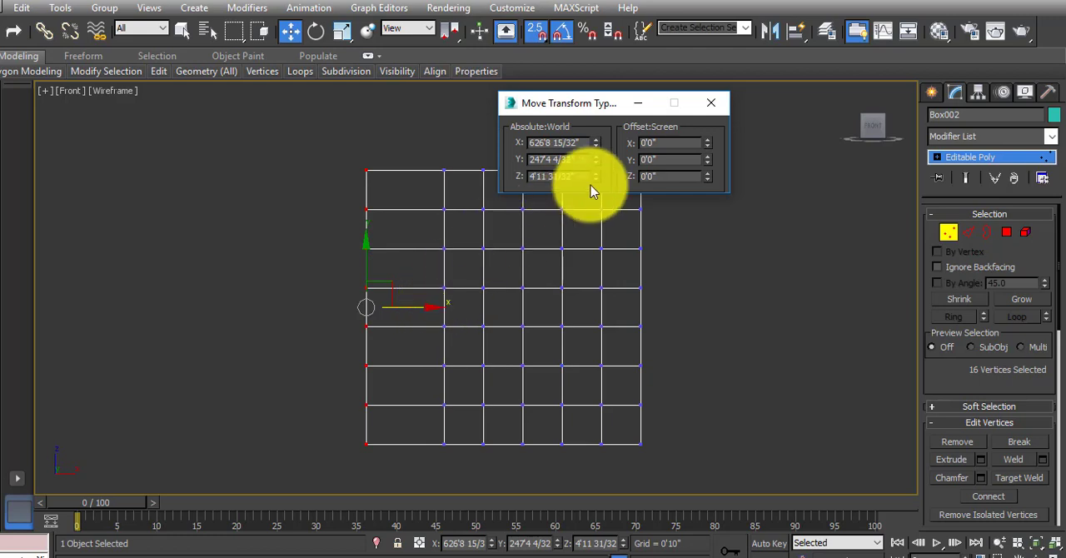
click(663, 143)
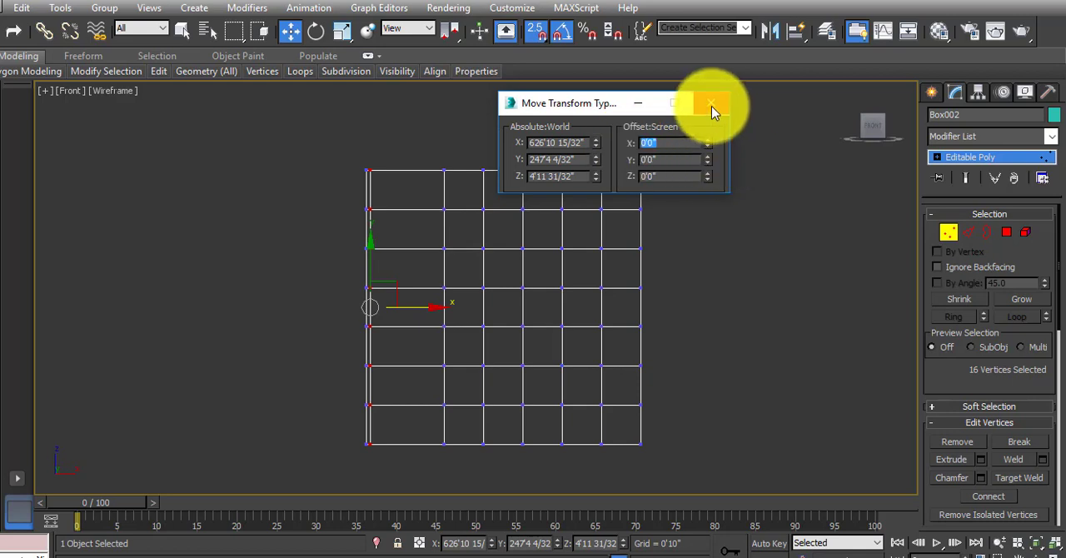
Move the second vertex column from the right onto the wall's right edge using 2.5D snap.
middle_drag(606, 297, 416, 287)
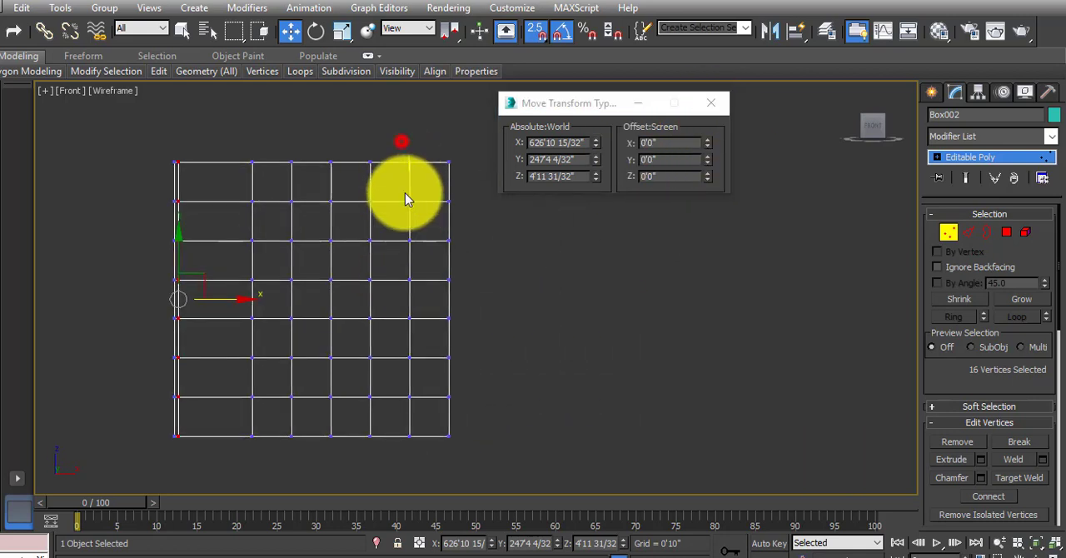
drag(404, 194, 437, 439)
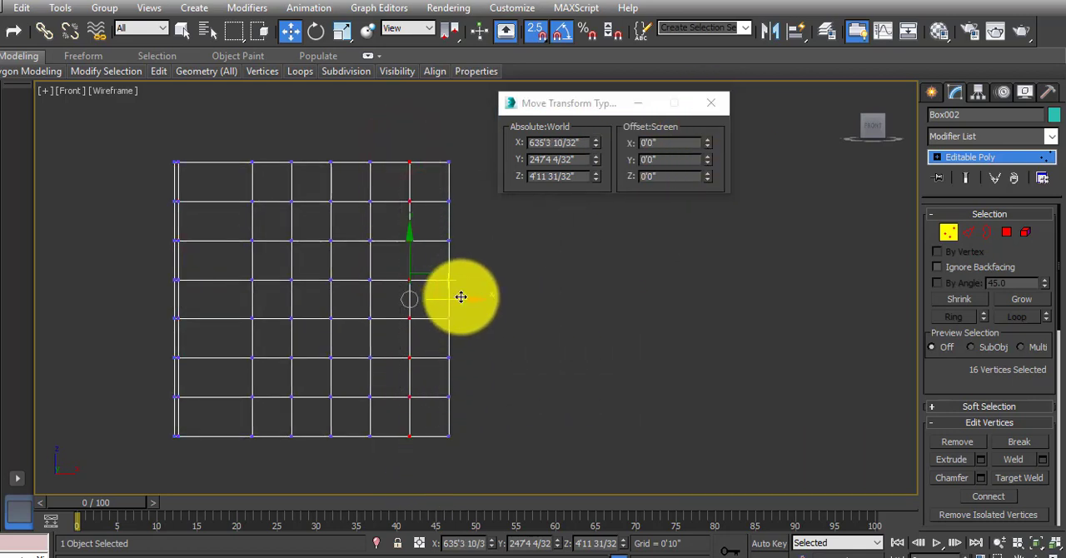
drag(461, 297, 453, 281)
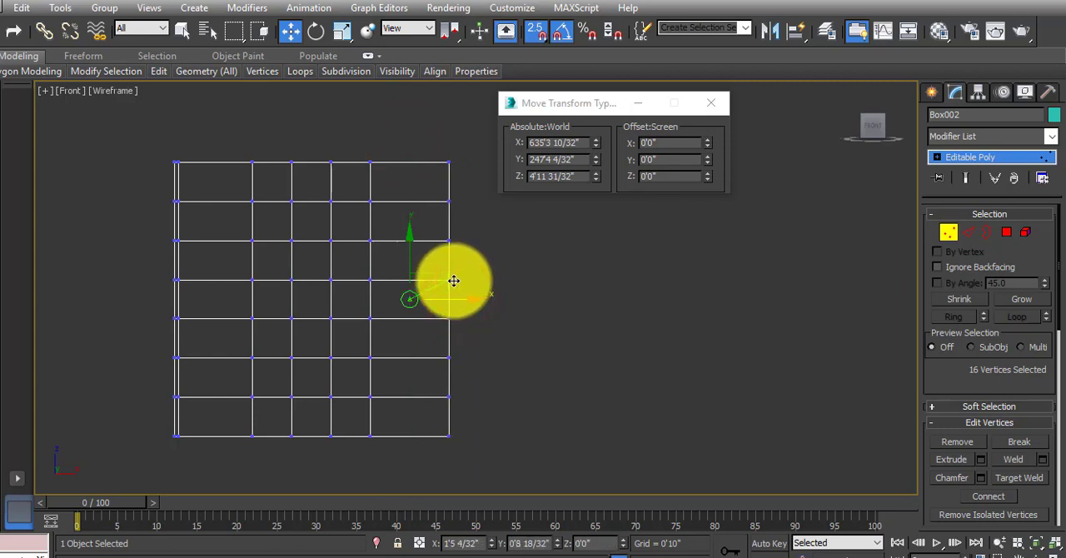
Offset the selected vertex column 2" inward along X from the wall's right edge, to absolute X 636'6 15/32".
click(667, 159)
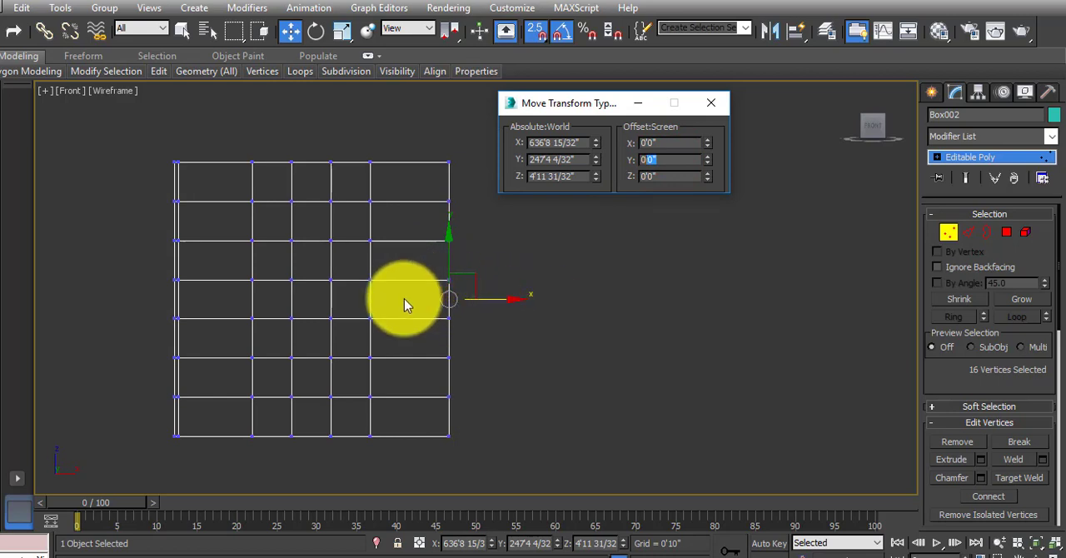
click(587, 108)
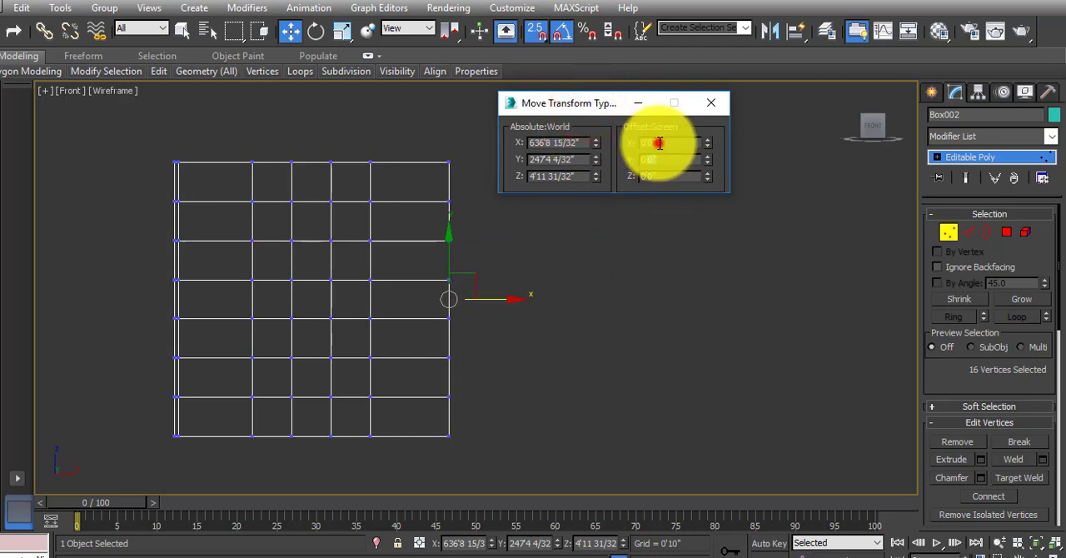
click(659, 143)
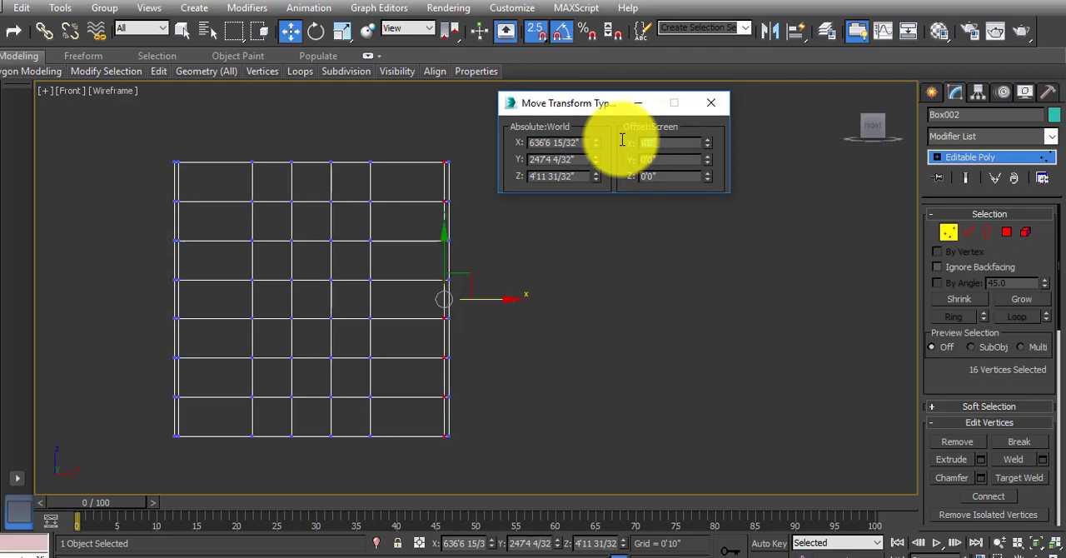
Select the second vertex row from the top and snap it onto the wall's top edge.
middle_drag(482, 182, 483, 203)
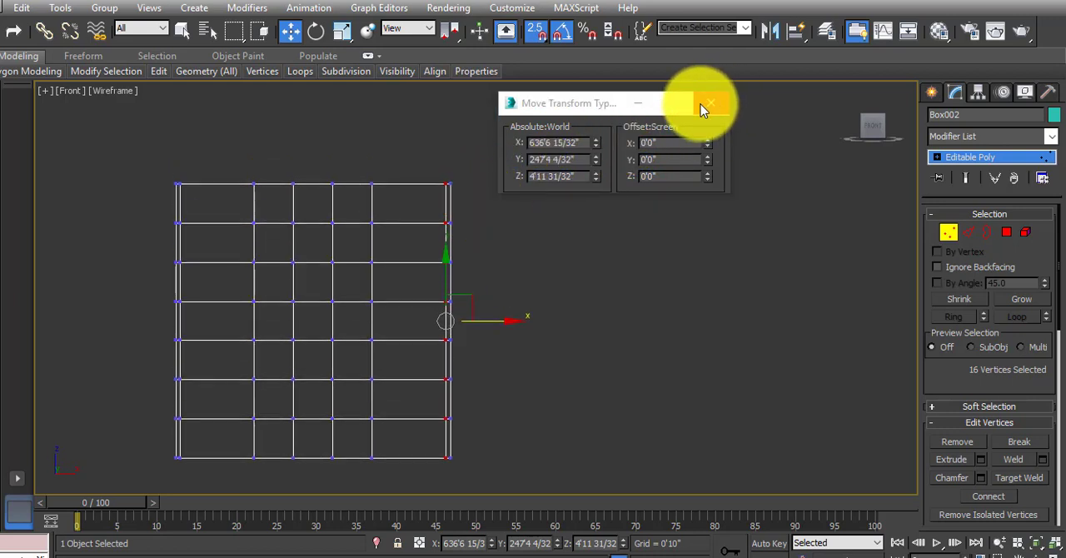
drag(140, 214, 491, 250)
drag(314, 162, 295, 178)
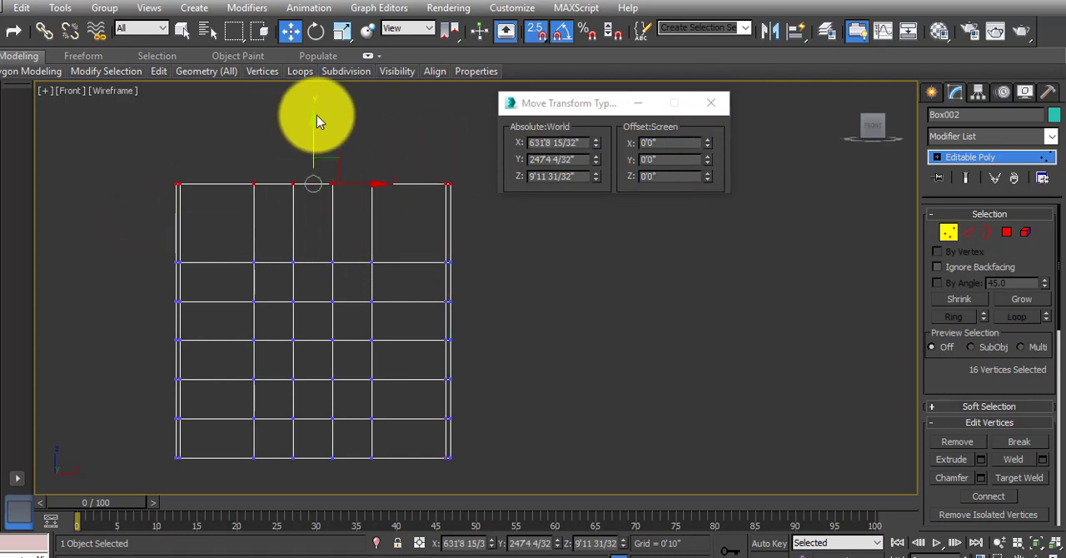
Offset the selected vertex row down along screen Y by 2" twice, to absolute Z 9'7 31/32".
click(676, 159)
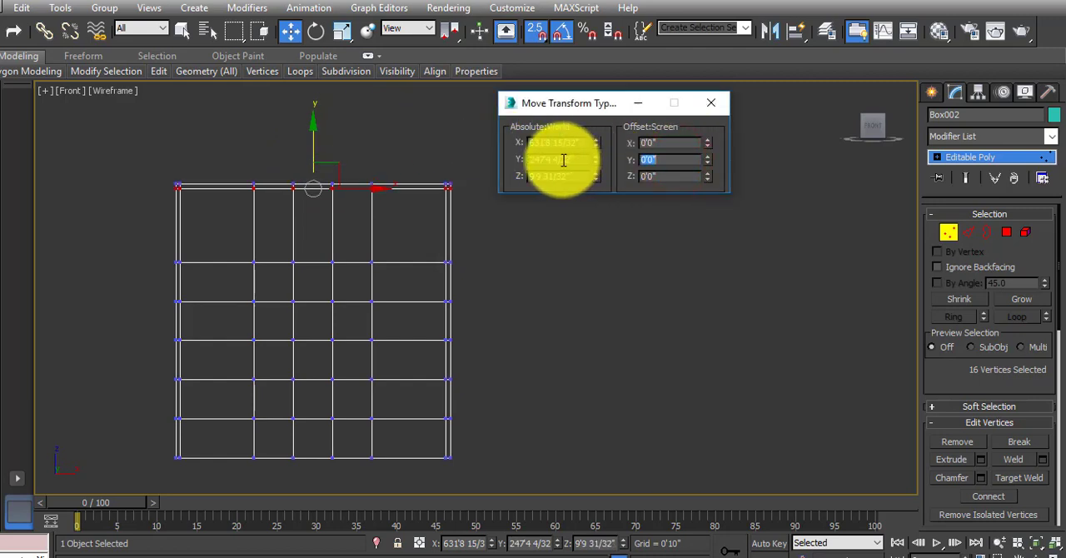
scroll(273, 192, up, 3)
middle_drag(274, 197, 257, 305)
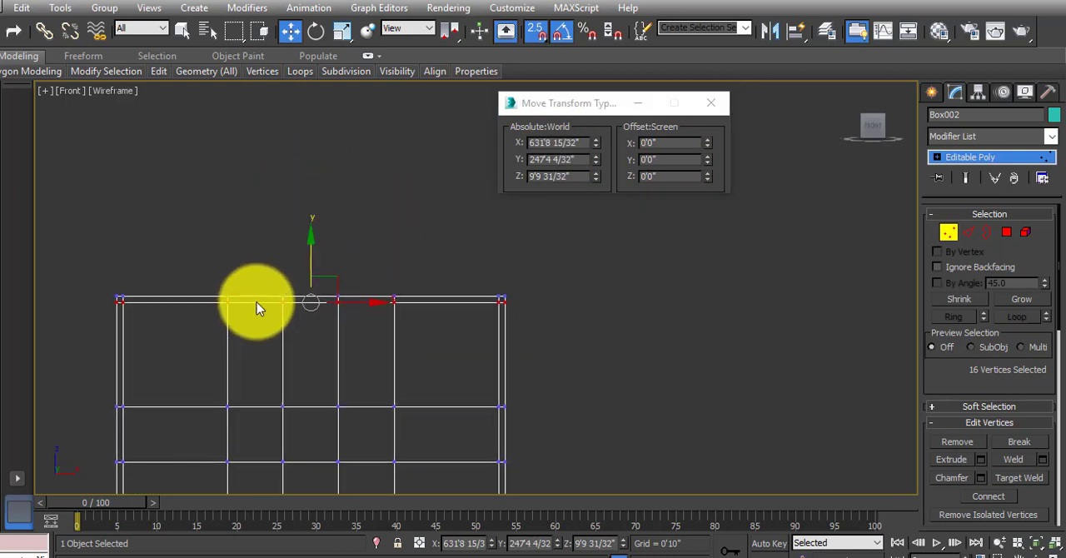
click(657, 160)
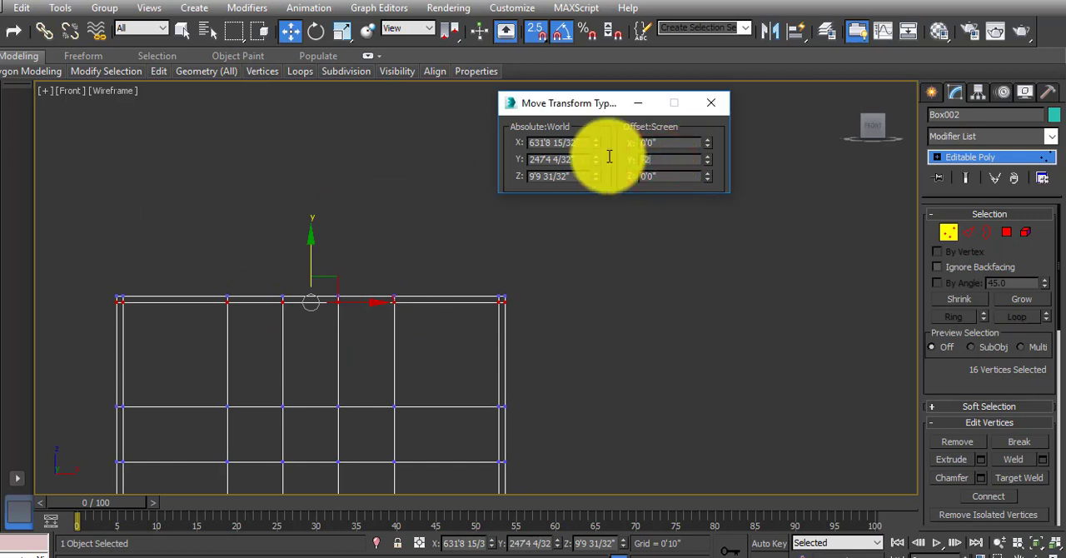
middle_drag(309, 305, 369, 110)
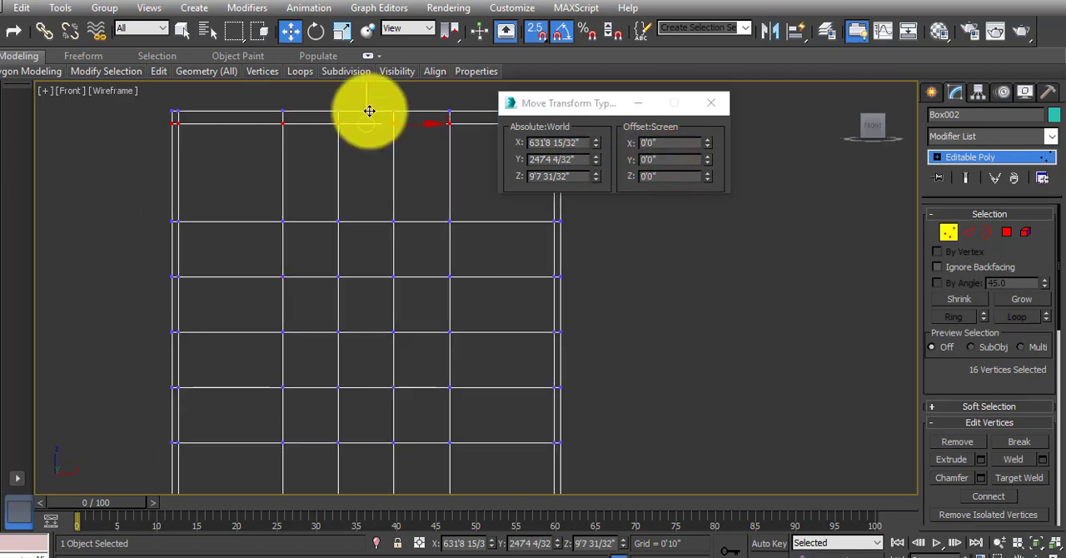
Select the second vertex row from the bottom and snap it onto the wall's bottom edge at Z 0'0".
scroll(312, 146, down, 3)
drag(204, 288, 509, 308)
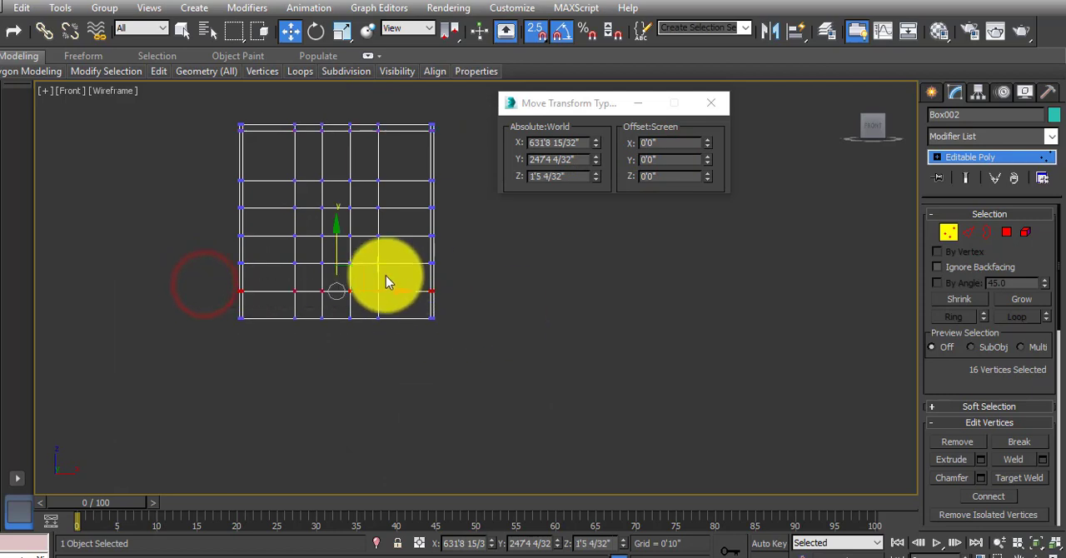
scroll(386, 276, up, 5)
drag(412, 239, 387, 341)
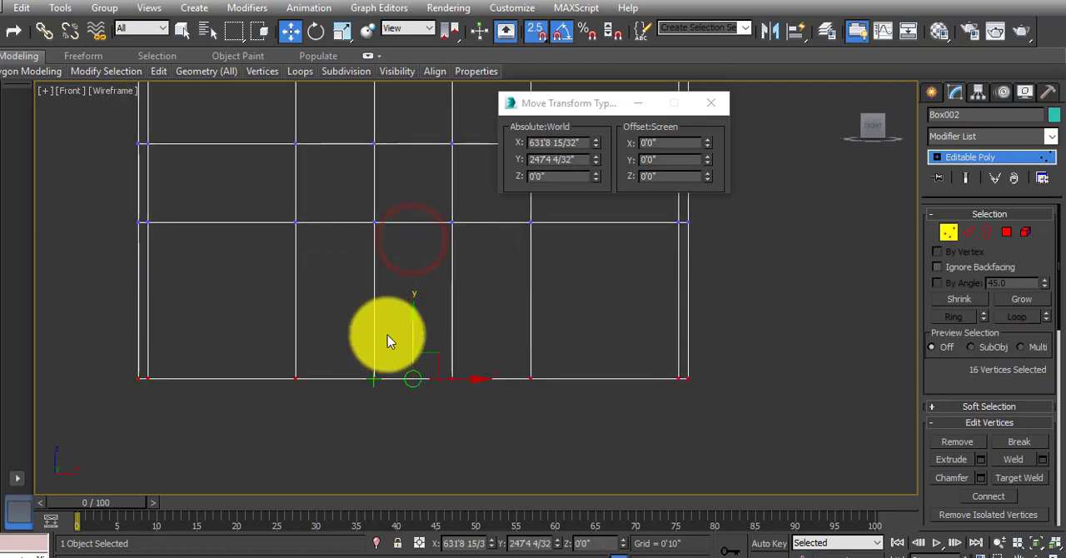
Offset the selected vertex row 4" up along screen Y from the wall's bottom edge.
click(659, 158)
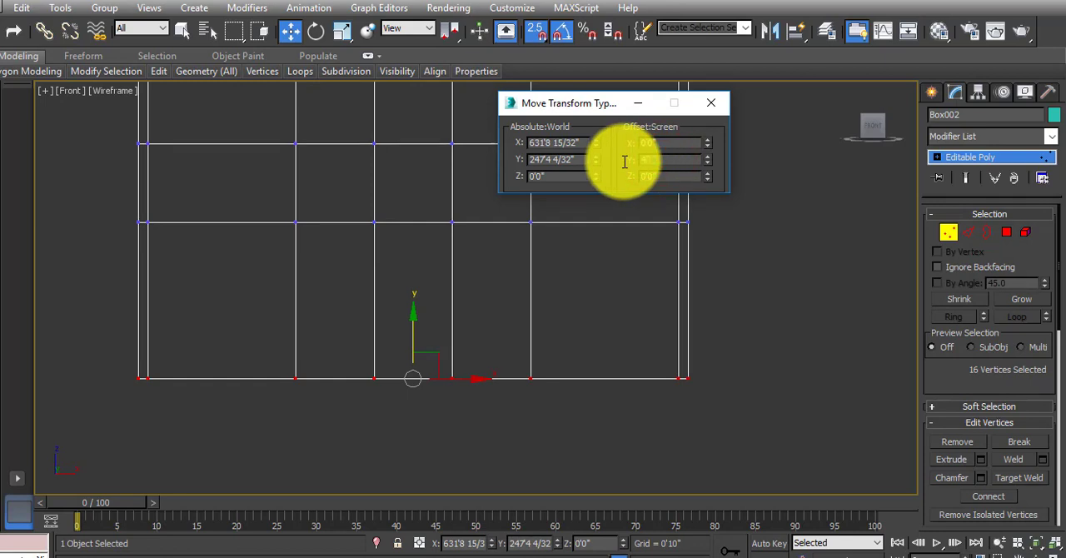
text(4)
key(Return)
scroll(375, 329, down, 4)
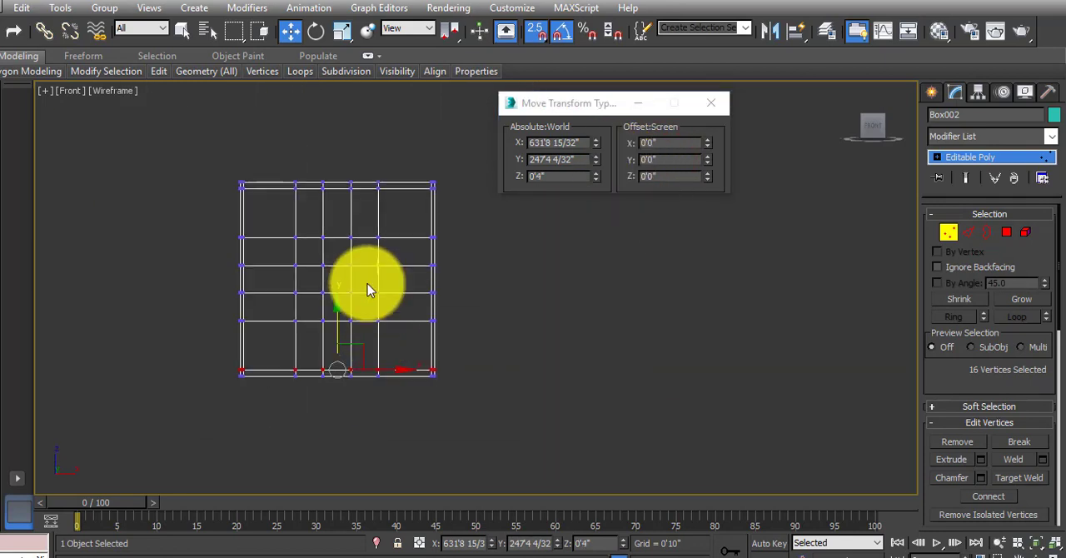
Close the move transform dialog and move the third vertex row from the top down toward the row below it.
scroll(367, 290, up, 4)
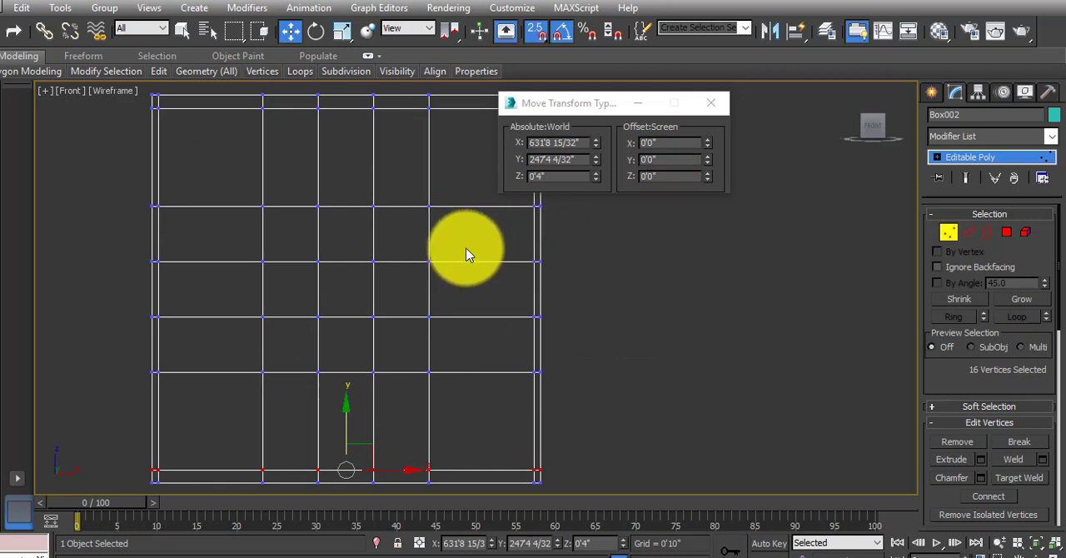
middle_drag(465, 250, 448, 269)
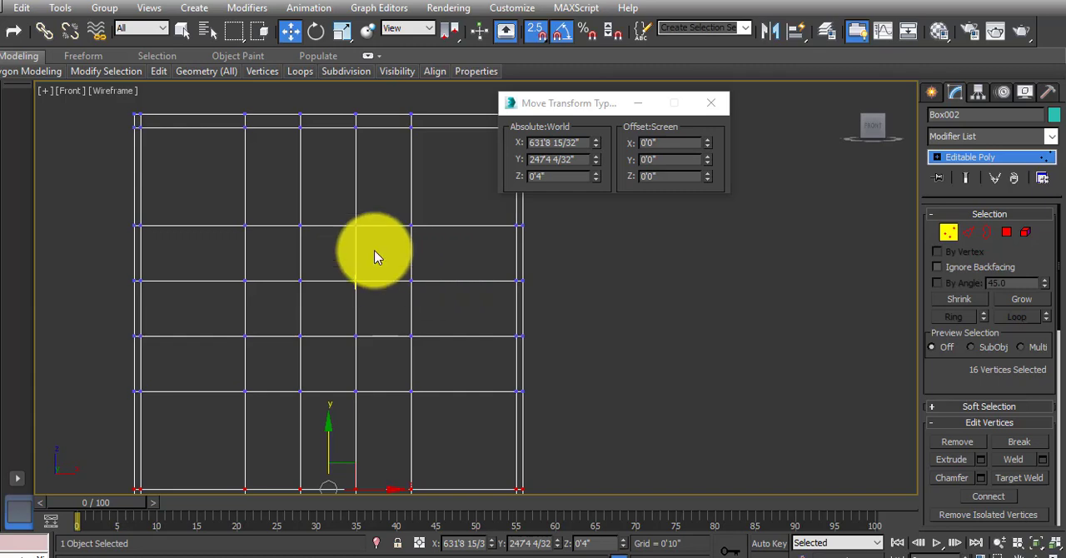
click(710, 107)
middle_drag(321, 266, 348, 287)
drag(138, 225, 643, 267)
drag(357, 189, 352, 257)
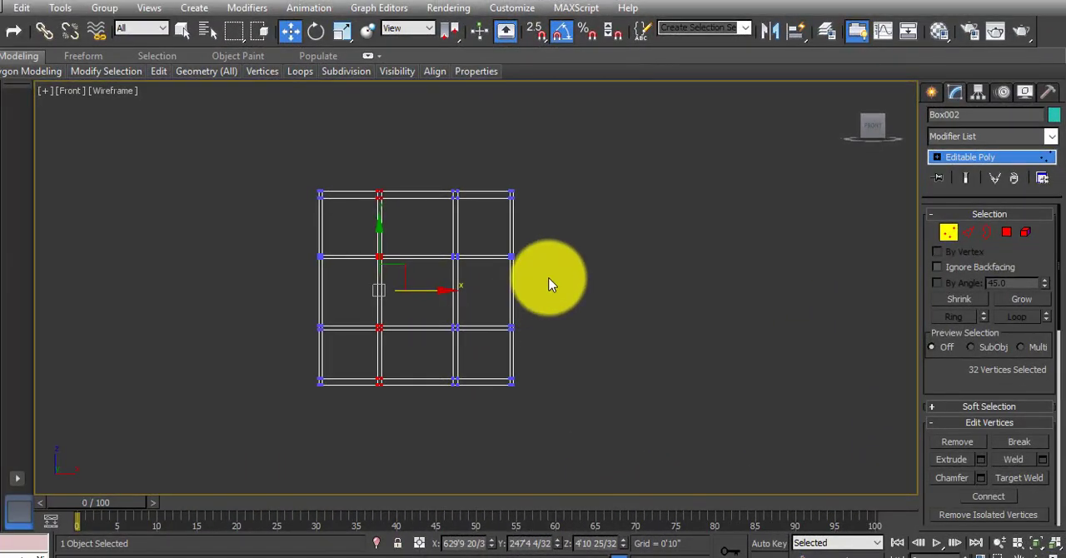
Clear the vertex selection on the gridded wall panel.
click(548, 281)
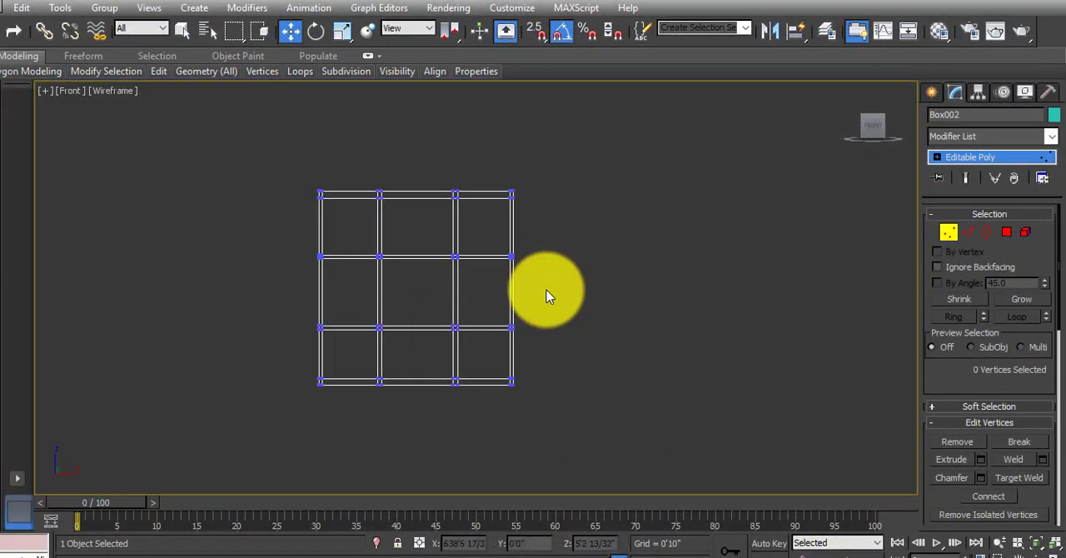
middle_drag(508, 297, 532, 294)
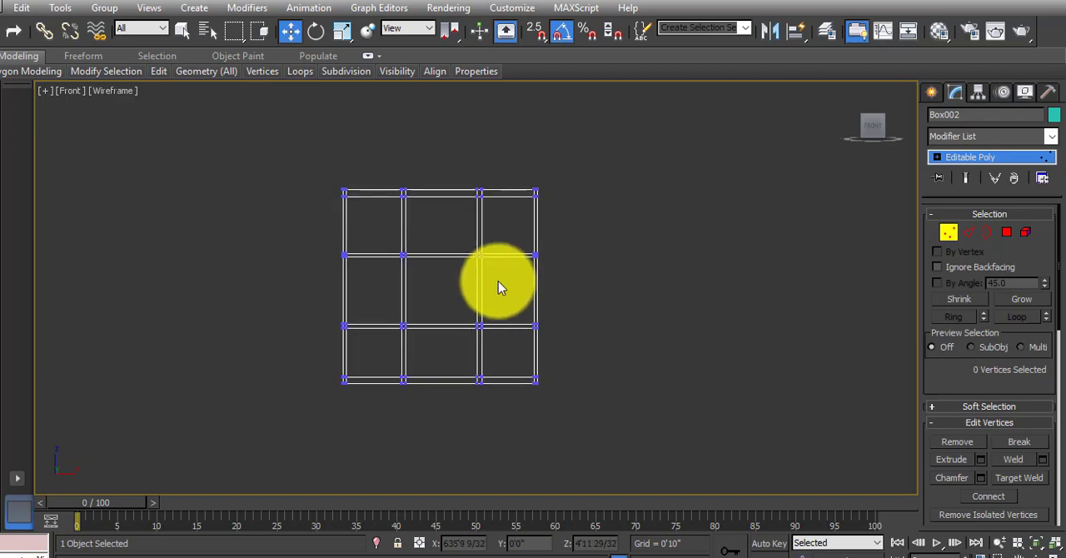
scroll(483, 275, up, 3)
scroll(429, 302, down, 2)
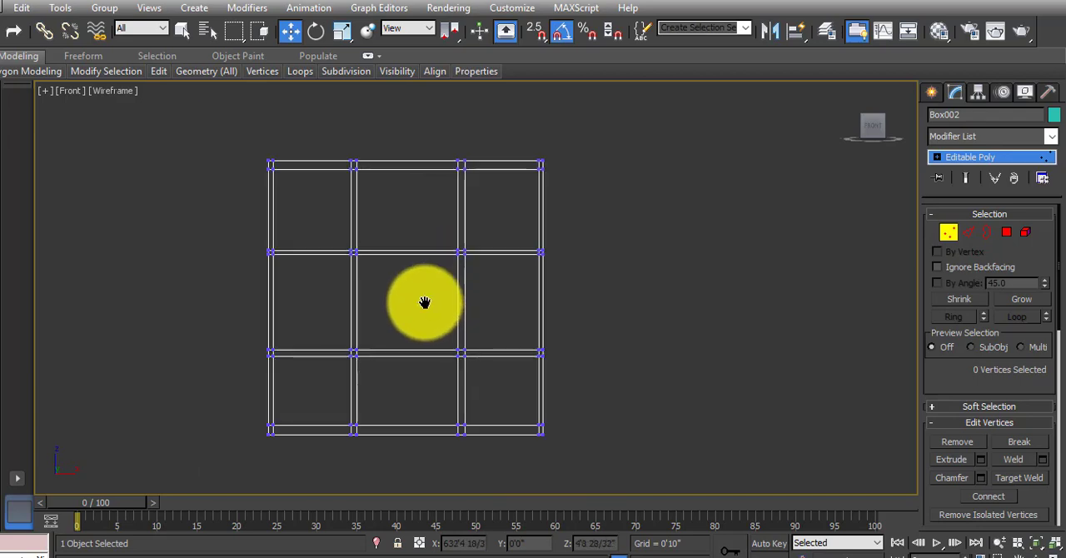
middle_drag(465, 308, 441, 310)
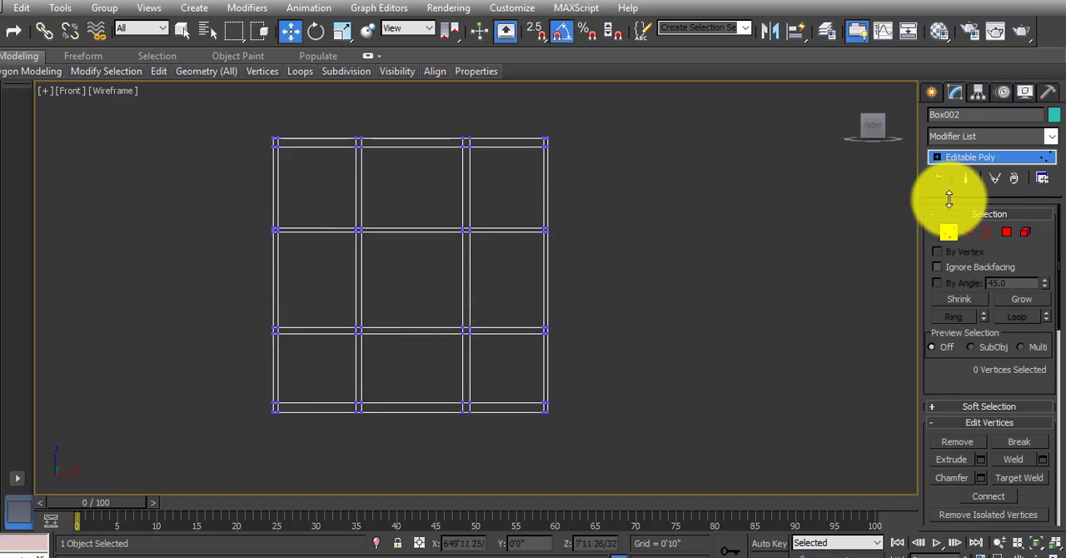
In Polygon mode, select the nine large cell polygons on the front face of the wall panel.
click(1005, 235)
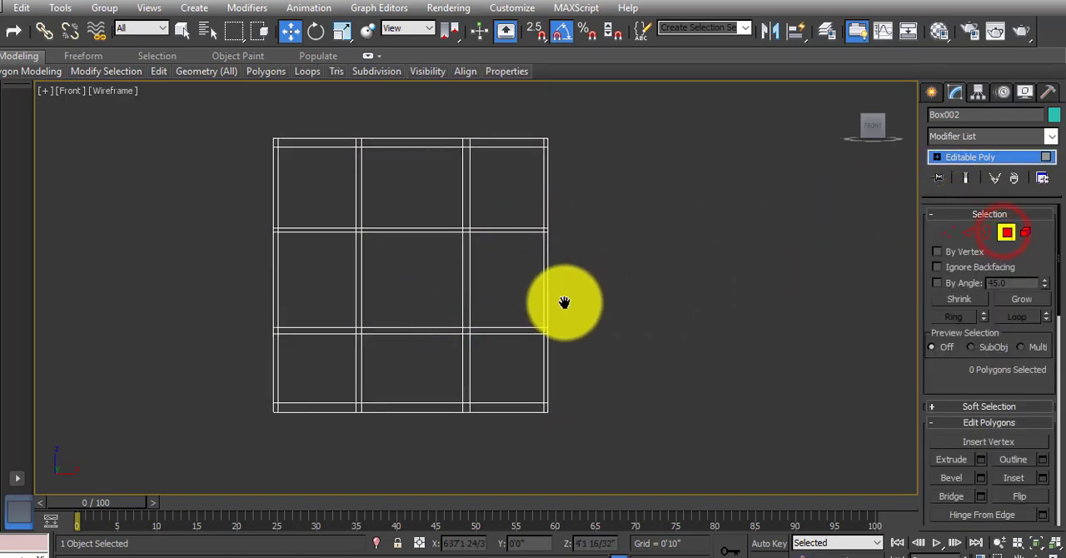
alt+middle_drag(559, 302, 554, 350)
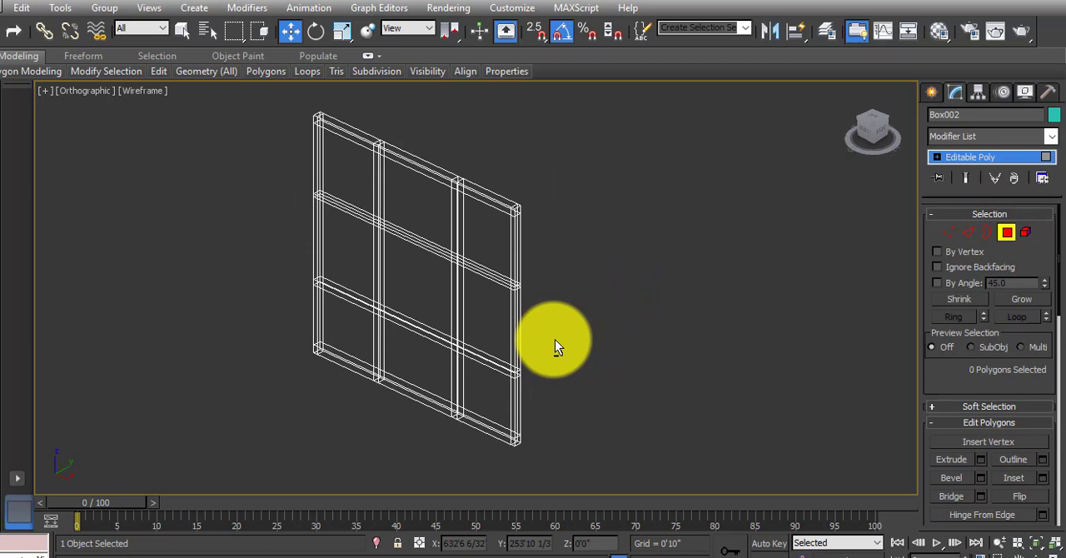
click(483, 227)
ctrl+click(395, 206)
ctrl+click(350, 183)
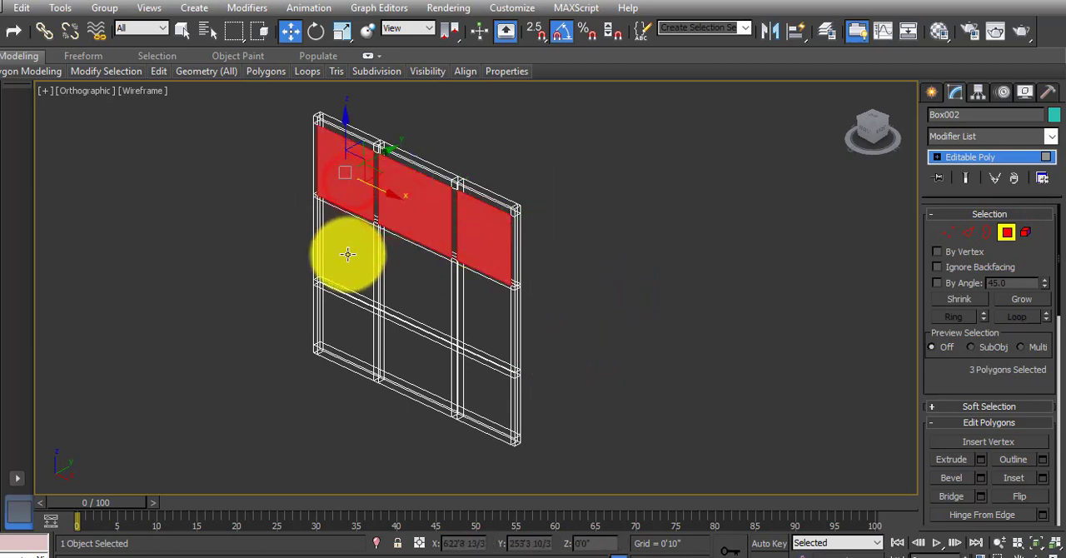
ctrl+click(350, 252)
ctrl+click(408, 286)
ctrl+click(485, 313)
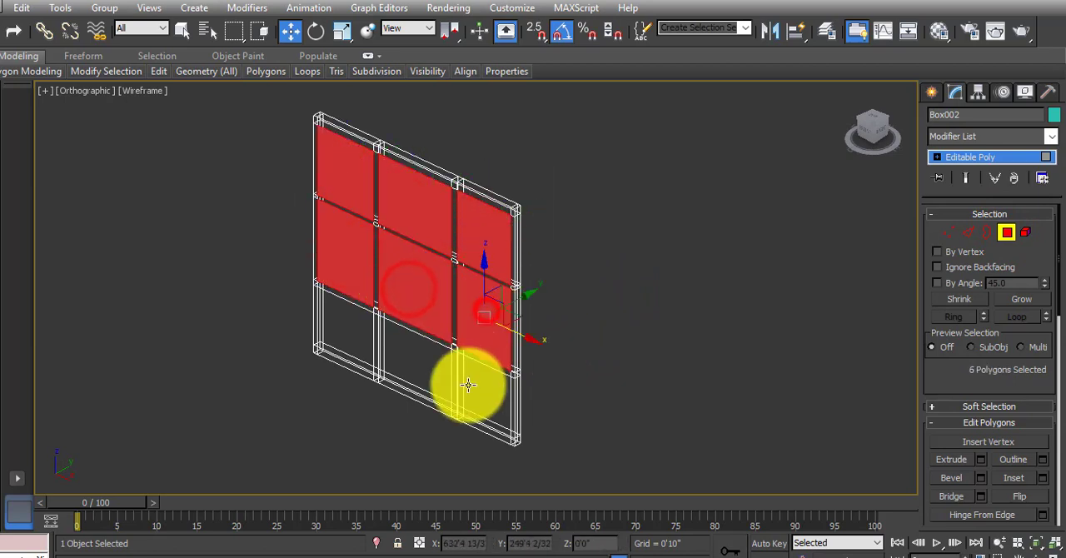
ctrl+click(468, 385)
ctrl+click(400, 369)
ctrl+click(341, 332)
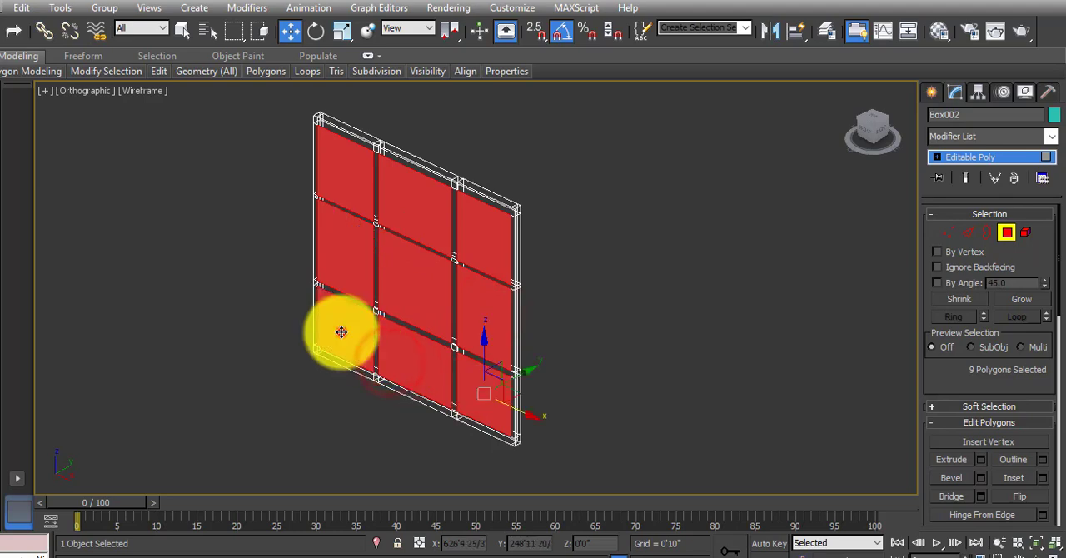
Add the nine matching large cell polygons on the back face of the panel to the selection.
alt+middle_drag(572, 327, 407, 335)
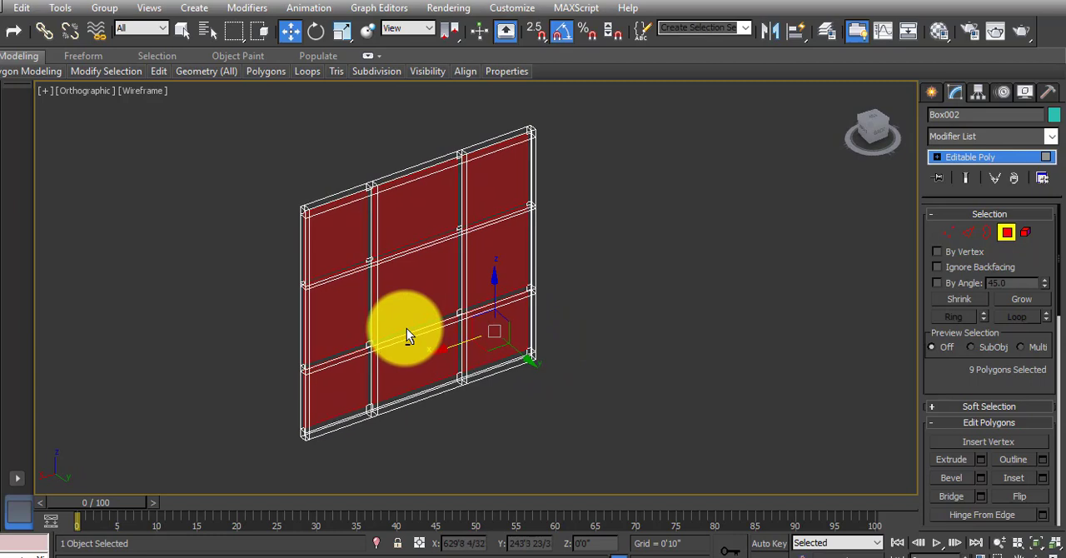
ctrl+click(346, 239)
ctrl+click(416, 213)
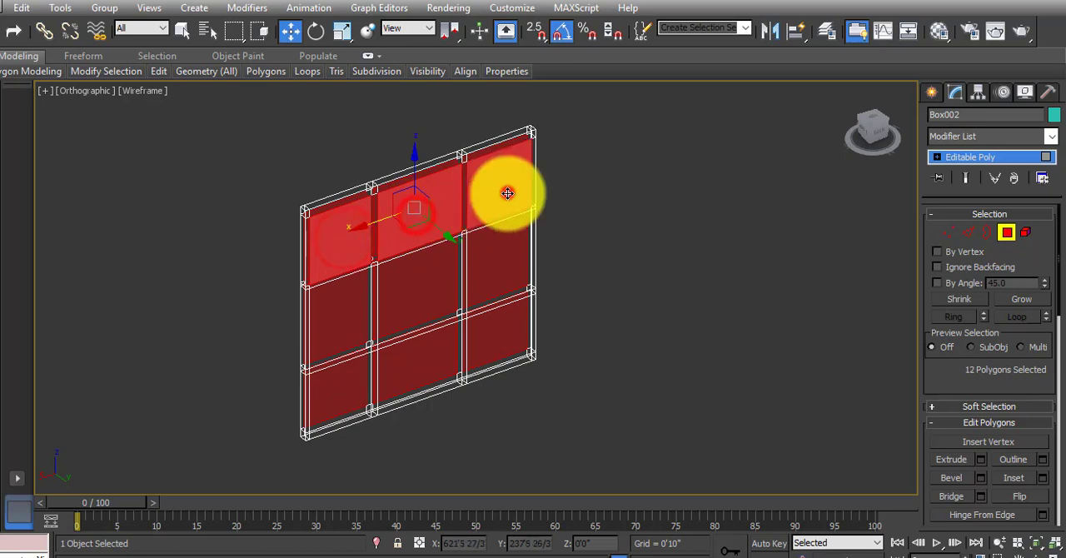
ctrl+click(504, 190)
ctrl+click(500, 250)
ctrl+click(415, 302)
ctrl+click(357, 315)
ctrl+click(345, 379)
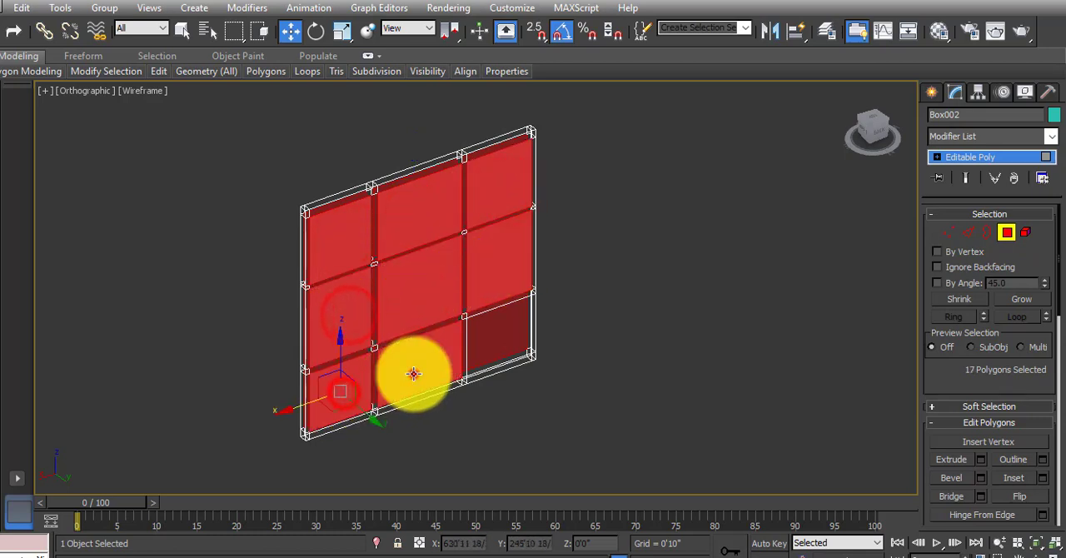
ctrl+click(415, 372)
ctrl+click(501, 341)
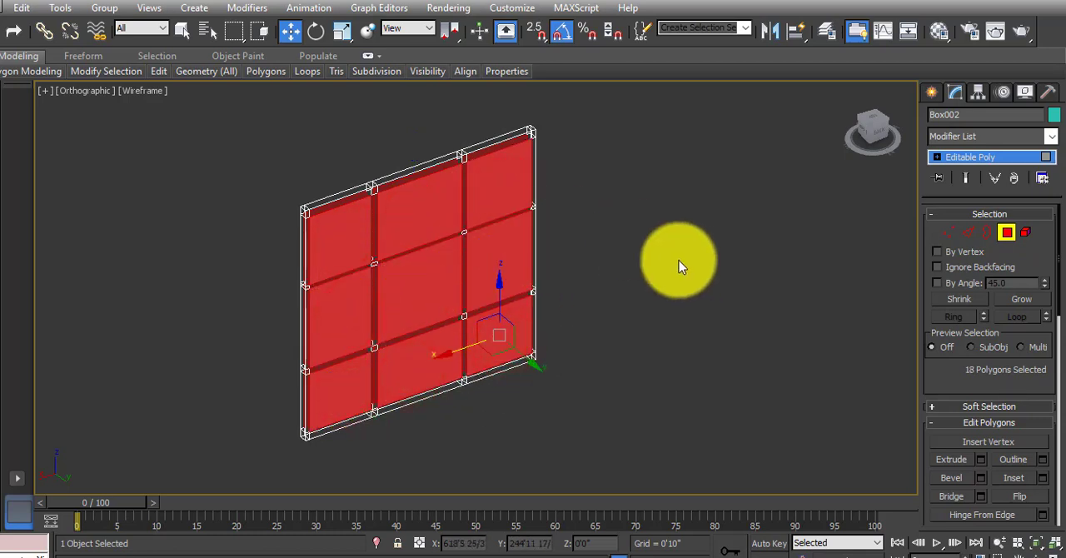
Bridge the selected front and back polygons into nine through-openings, and show the panel shaded with its polygons deselected.
click(960, 493)
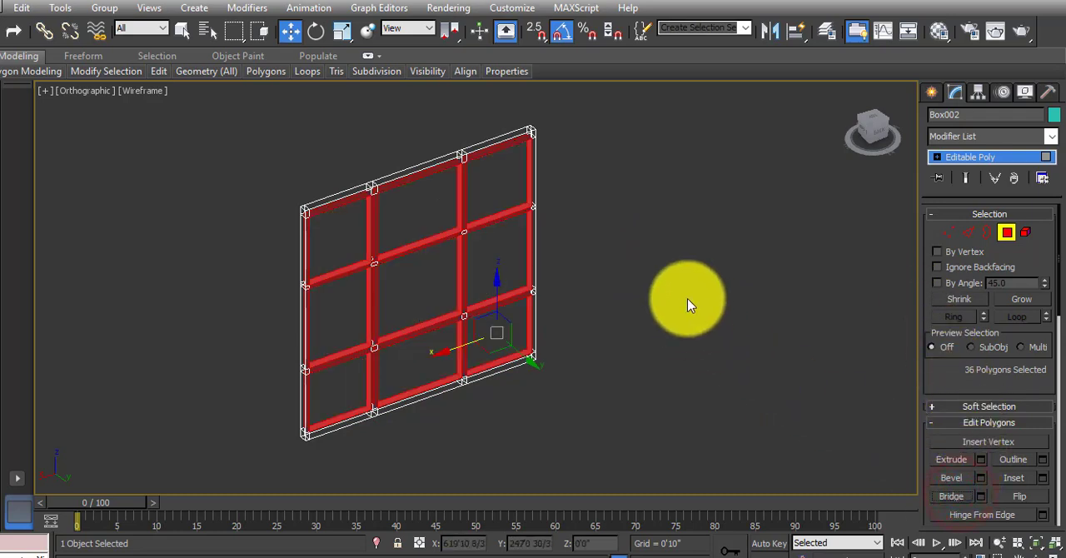
key(F3)
click(610, 286)
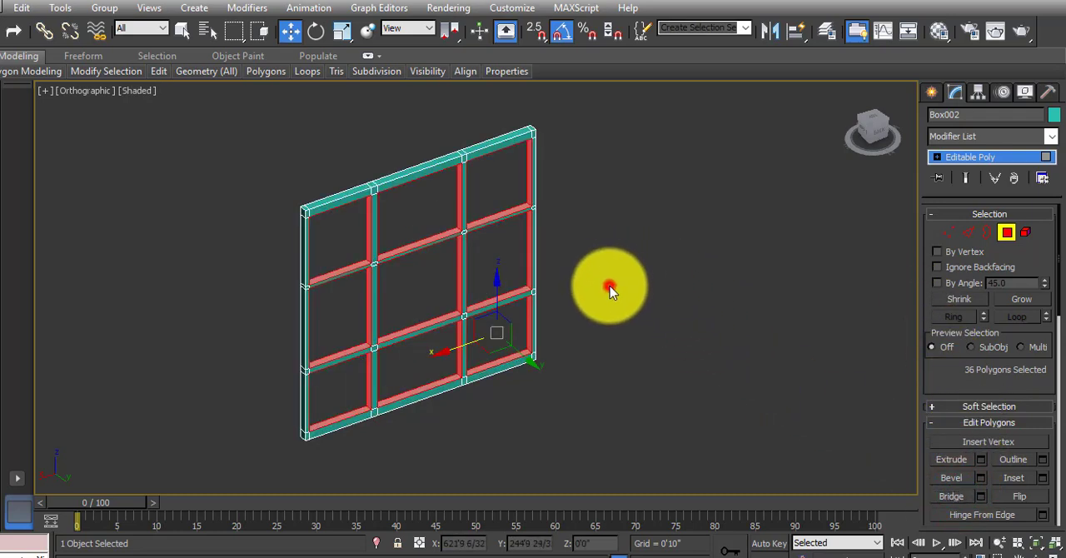
middle_drag(427, 277, 436, 316)
scroll(399, 260, up, 2)
scroll(406, 261, down, 4)
mouse_move(510, 322)
alt+middle_down()
mouse_move(477, 318)
mouse_move(514, 315)
mouse_move(499, 306)
alt+middle_up()
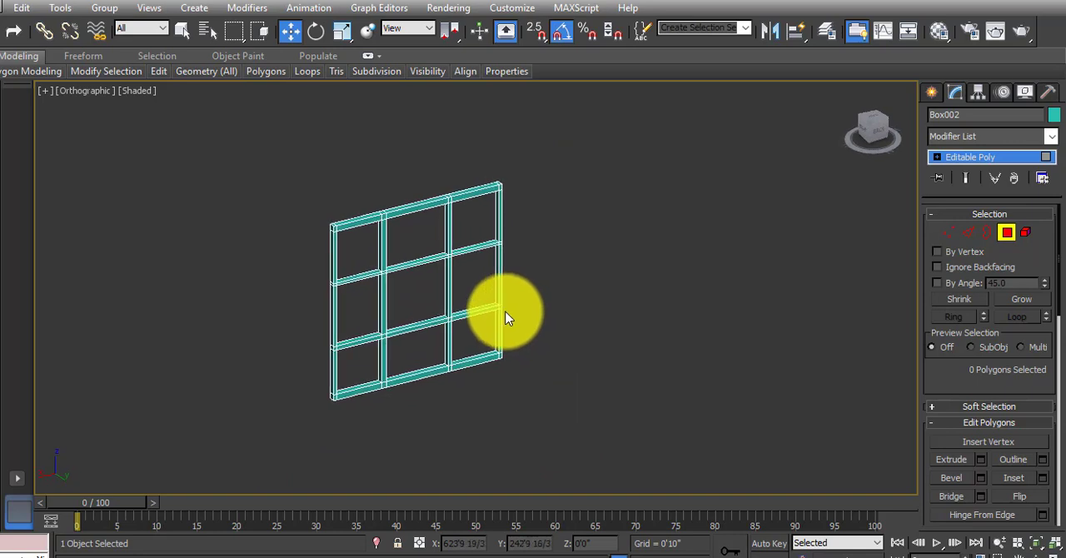
Draw a plane about 10'2" long and 10'11" wide beside the gridded wall frame in the front view.
click(877, 129)
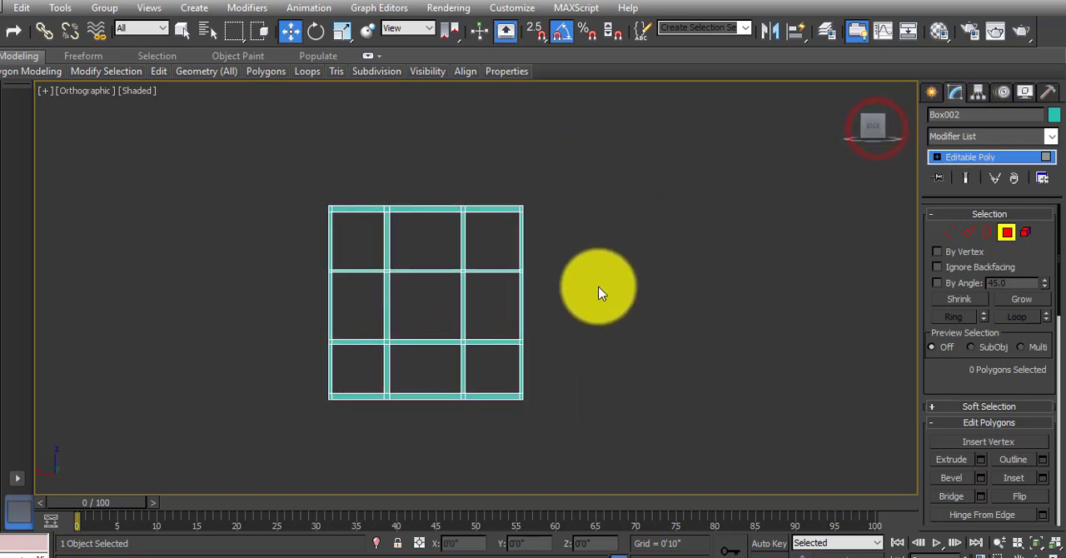
click(931, 90)
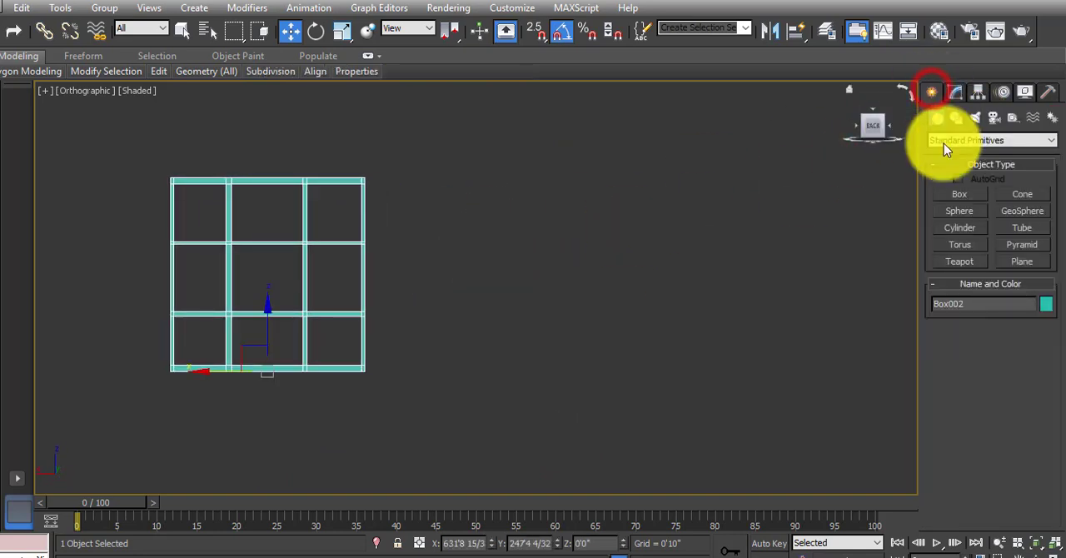
click(1014, 259)
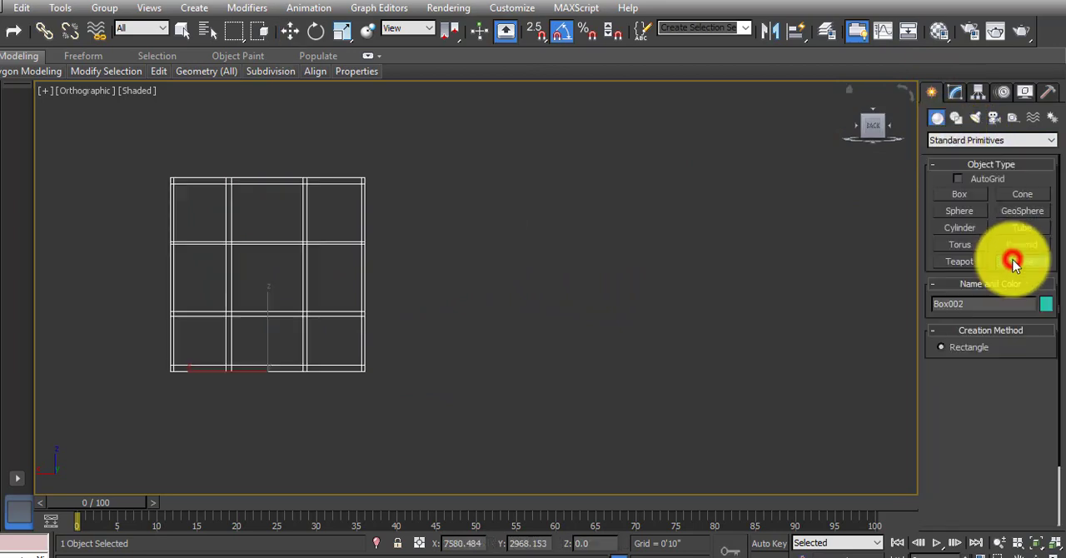
click(407, 176)
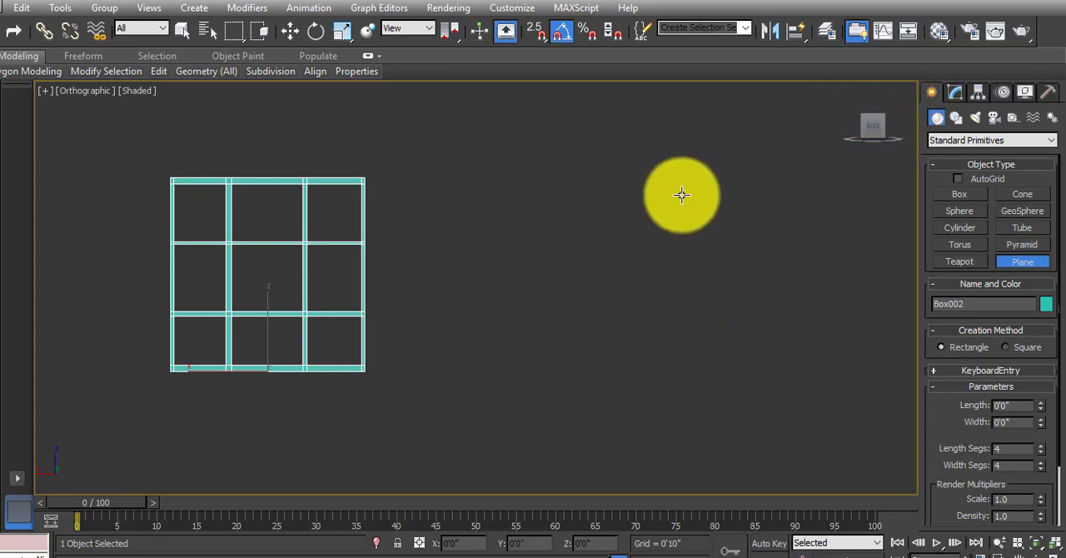
key(f)
key(z)
scroll(583, 198, down, 3)
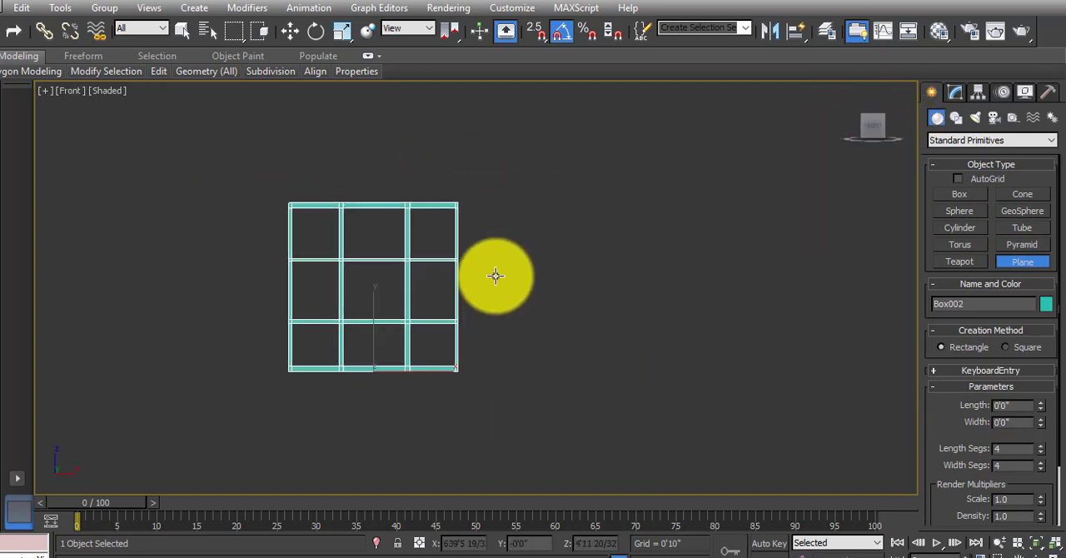
drag(488, 202, 673, 374)
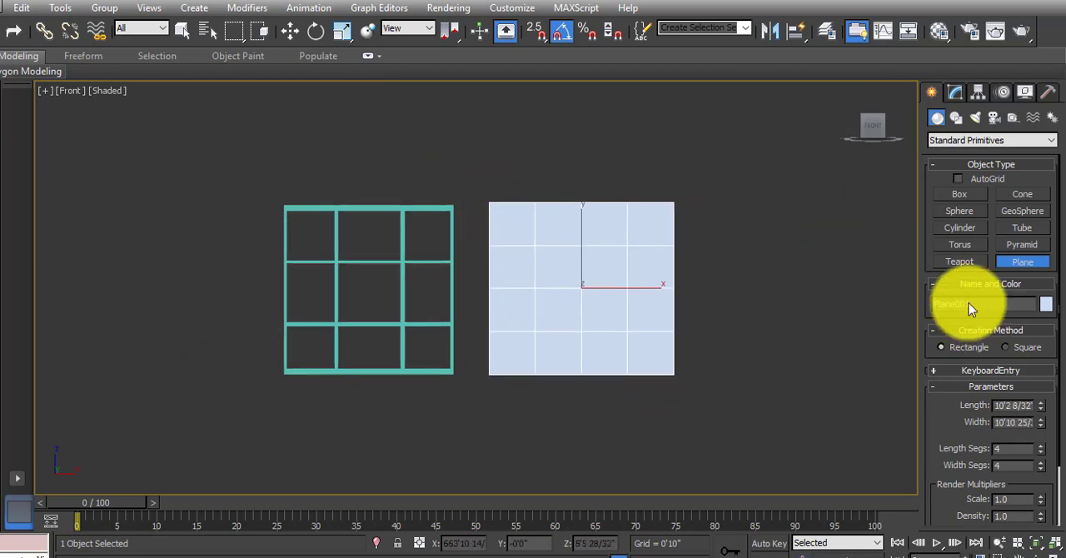
Apply a Lattice modifier to the new plane.
click(957, 96)
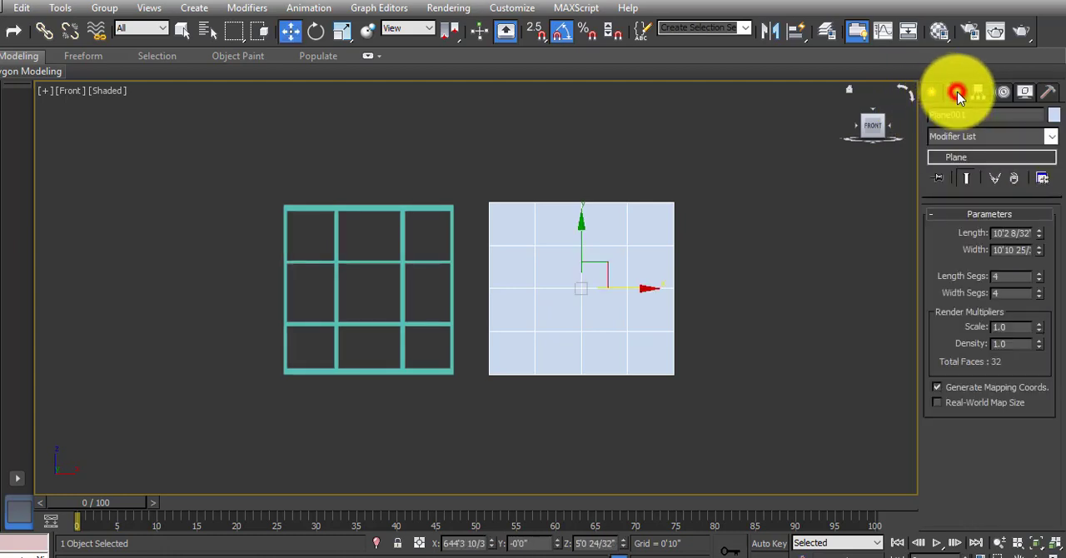
click(961, 136)
key(l)
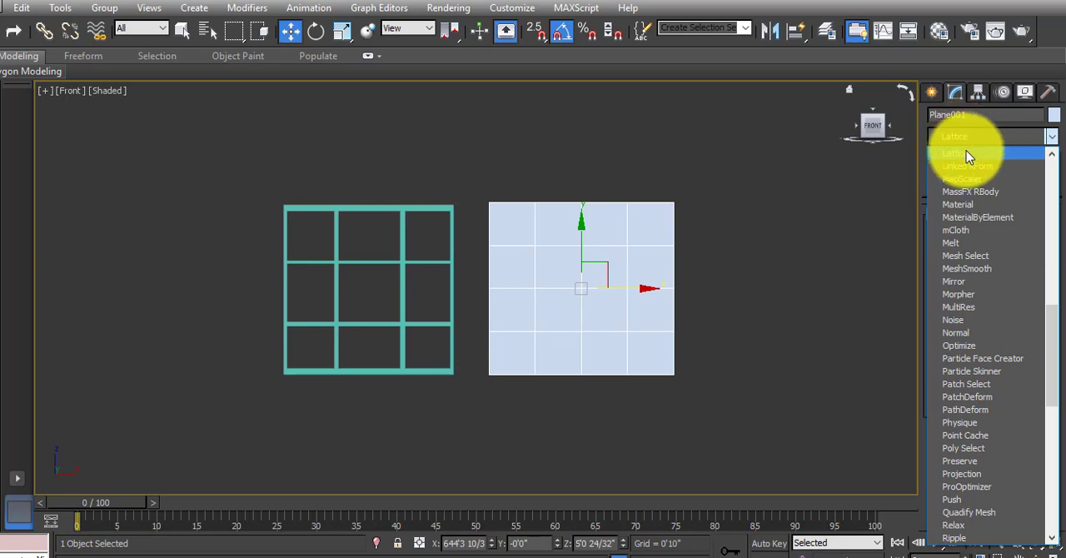
click(965, 151)
alt+middle_drag(638, 305, 606, 283)
scroll(608, 274, up, 3)
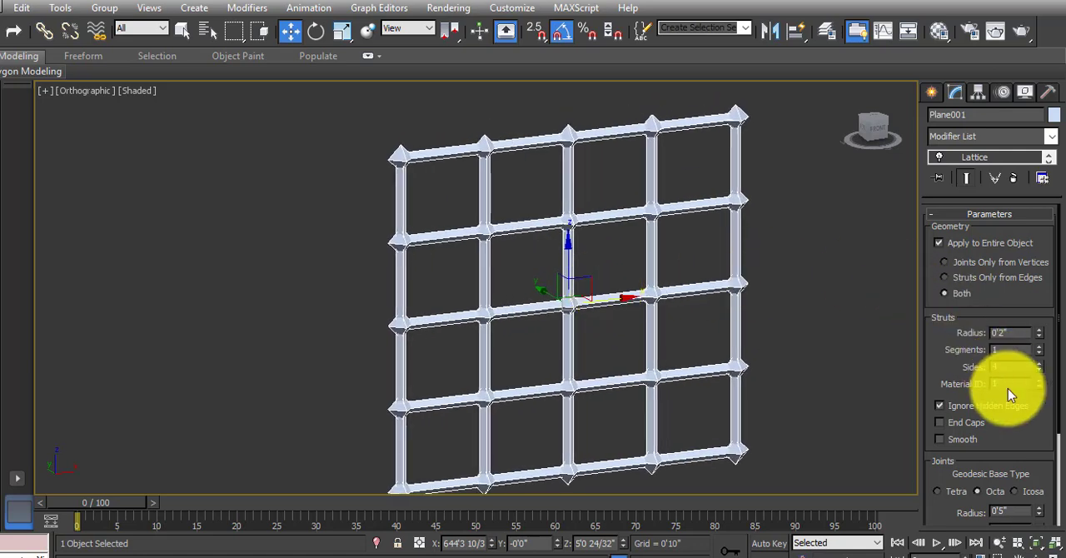
Turn on the lattice's strut End Caps and try other side counts and joint types, ending with 4 sides and Octa joints.
click(939, 423)
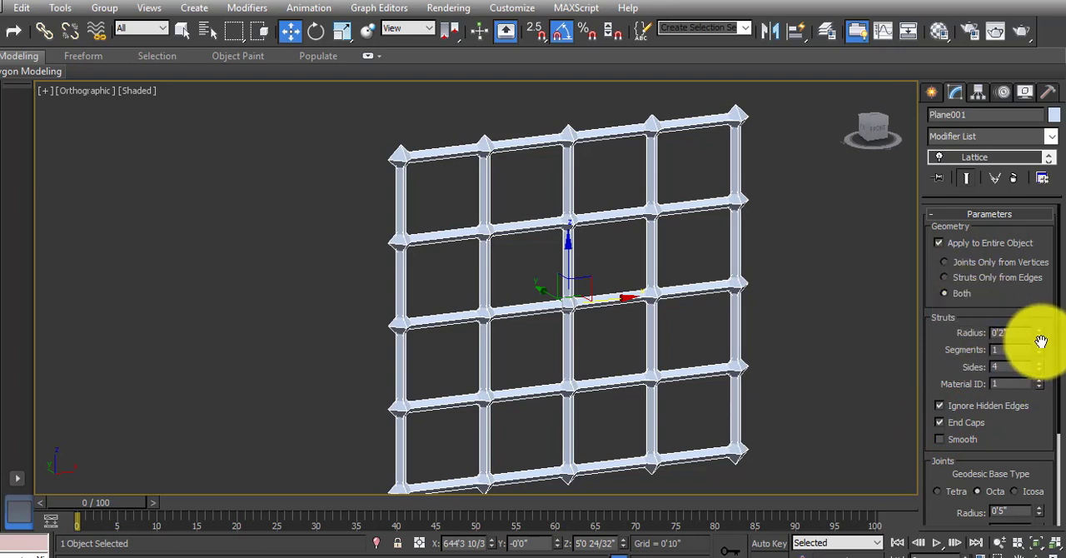
click(1039, 370)
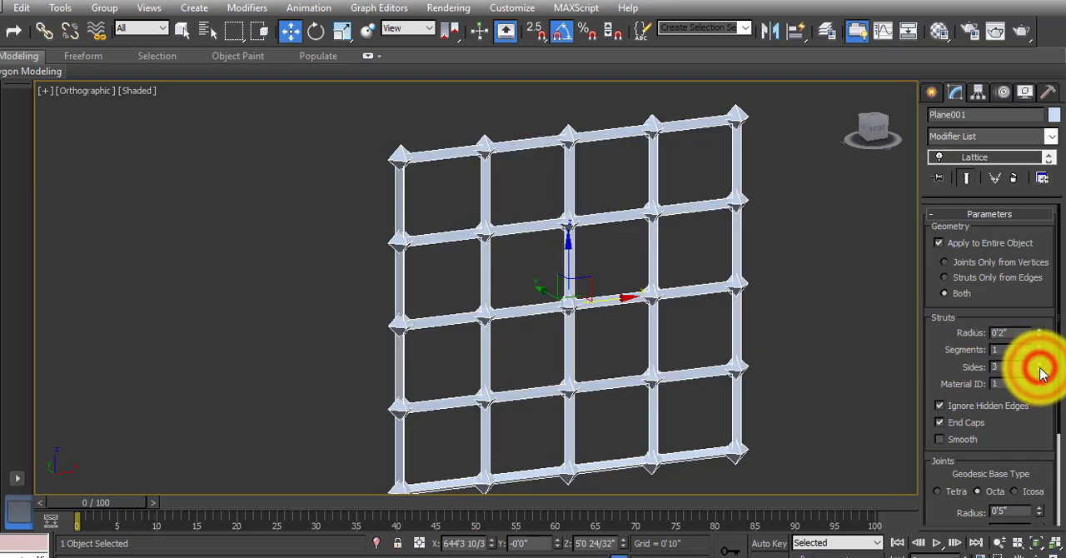
click(1039, 363)
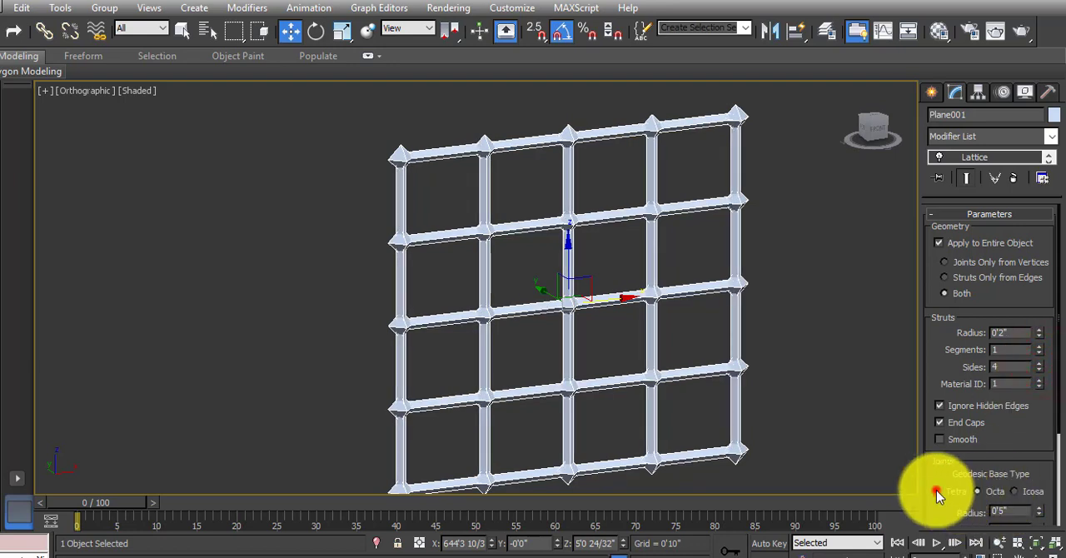
click(987, 491)
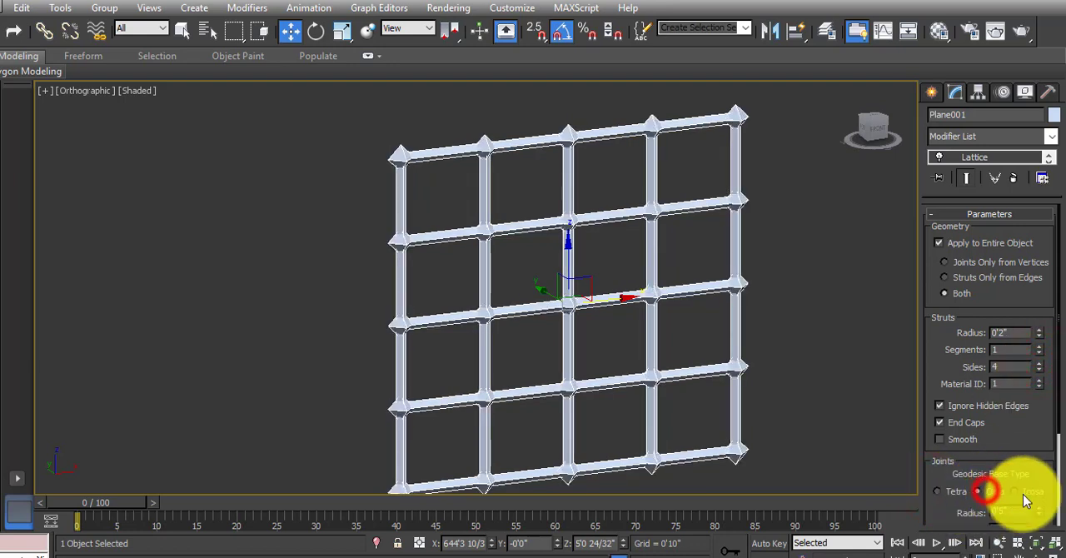
click(1022, 492)
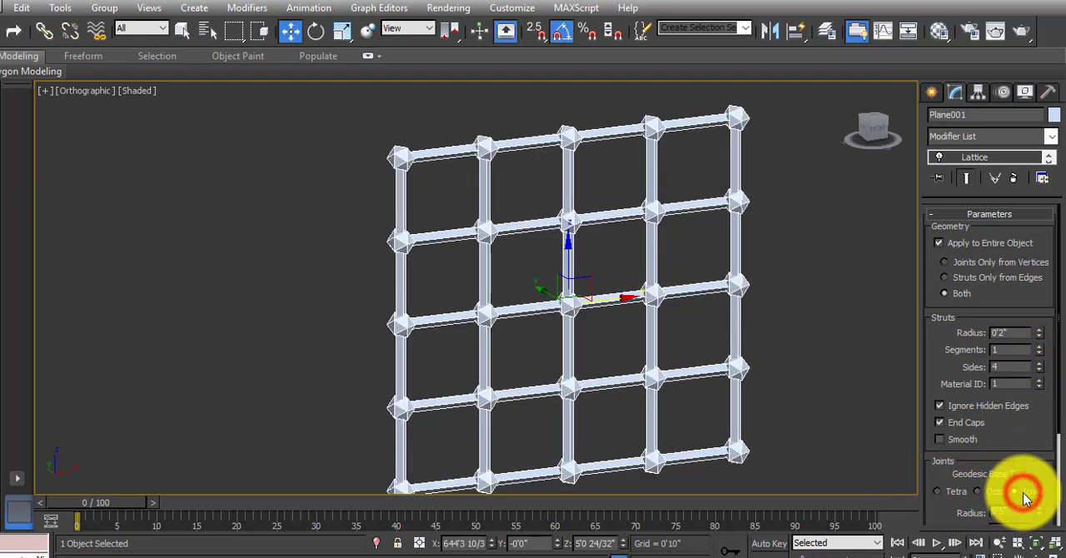
click(978, 492)
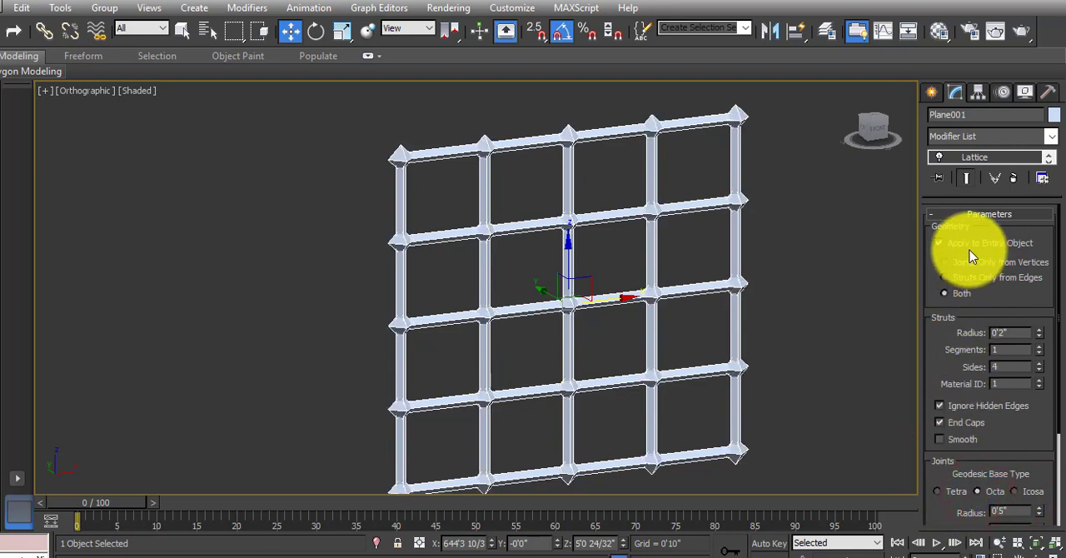
Try the lattice with Joints Only from Vertices and settle on Struts Only from Edges.
click(947, 278)
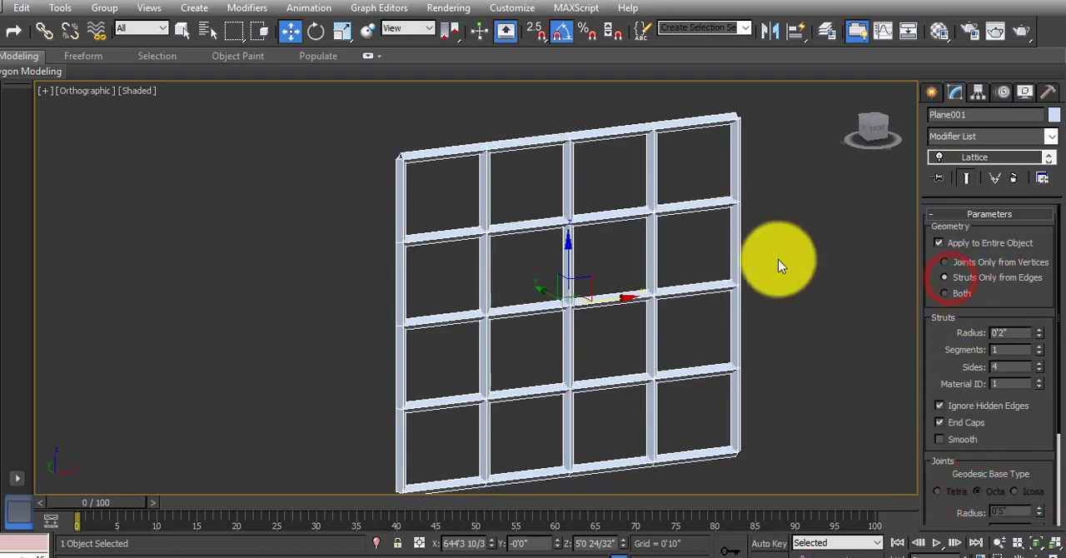
click(944, 263)
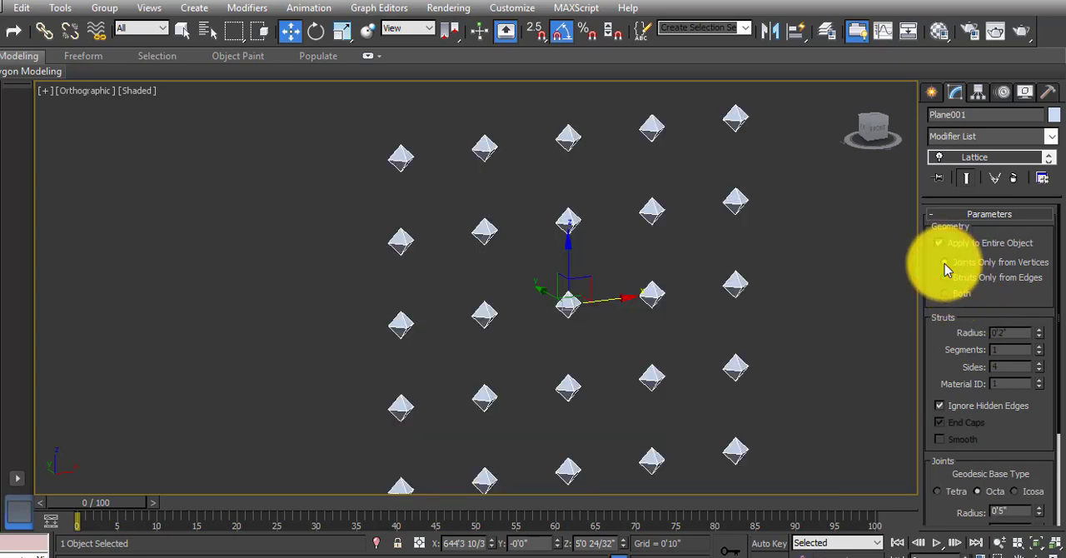
click(946, 282)
Set the lattice struts to 5 sides.
alt+middle_drag(755, 302, 632, 372)
scroll(632, 372, up, 8)
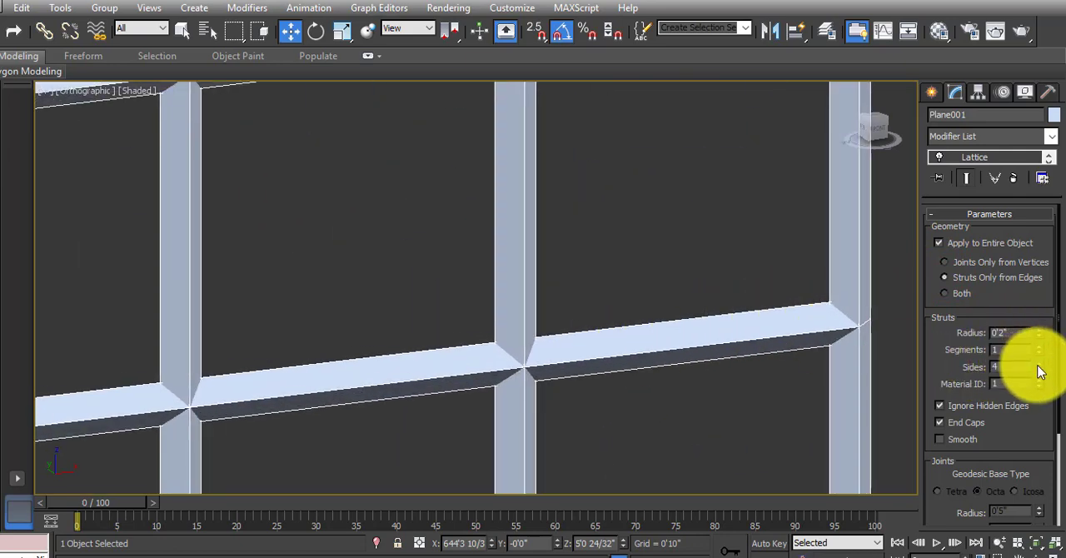
middle_drag(614, 314, 696, 312)
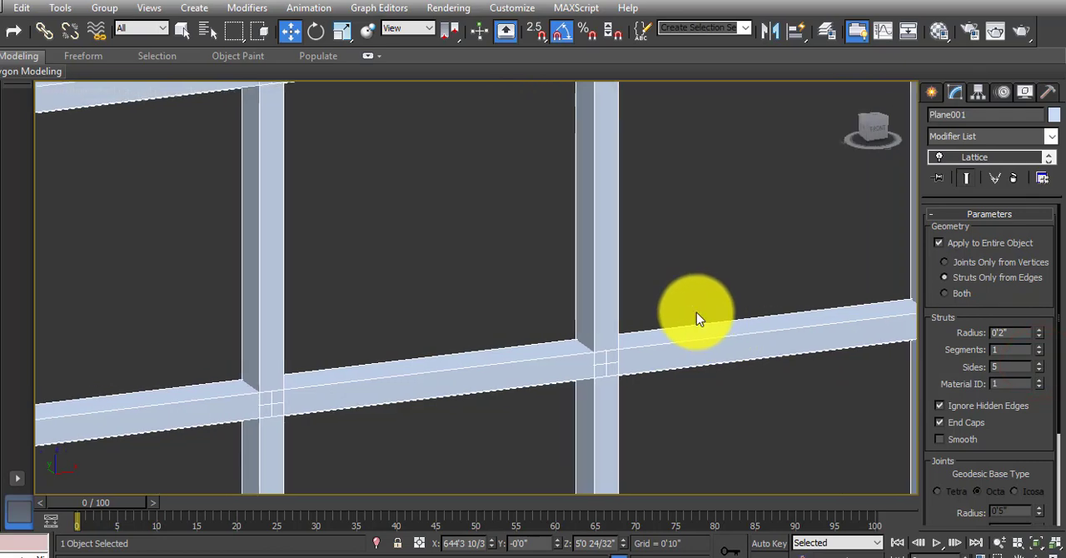
scroll(696, 313, down, 4)
scroll(542, 289, down, 10)
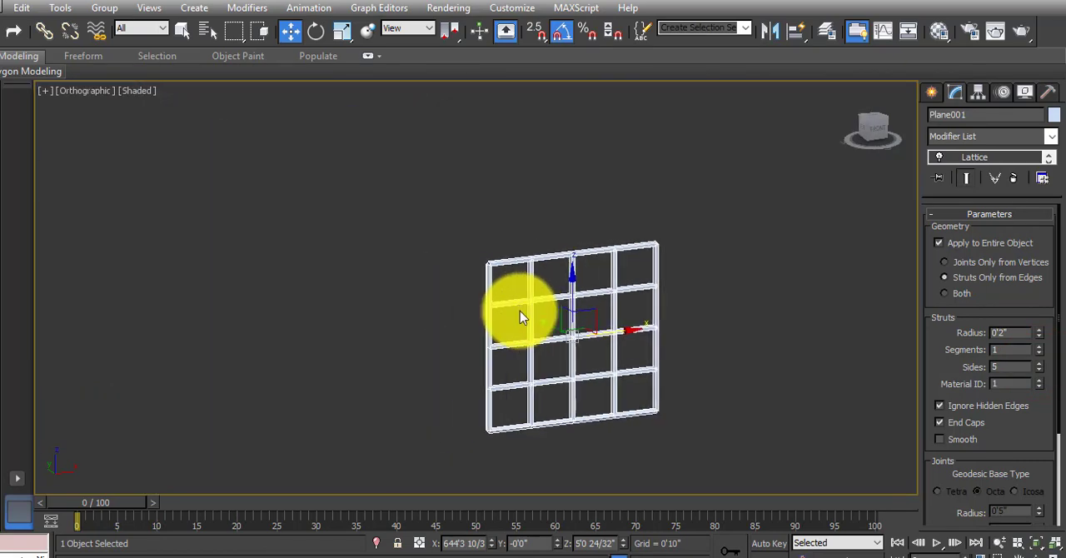
Delete the lattice plane and return to the teal gridded wall frame on the floor plan.
middle_drag(401, 268, 432, 317)
alt+middle_drag(529, 344, 503, 327)
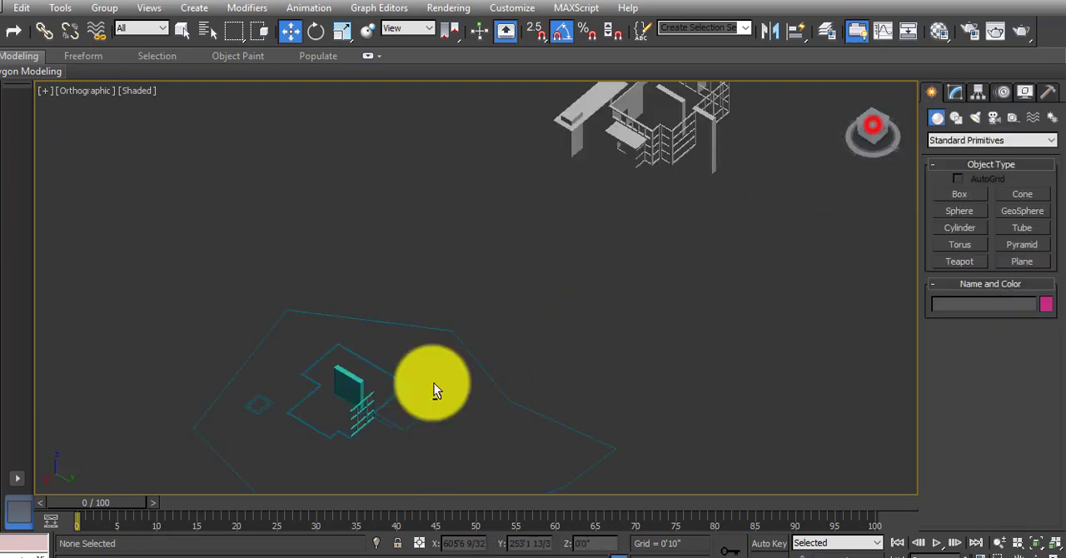
alt+middle_drag(428, 381, 405, 406)
scroll(314, 388, up, 3)
scroll(377, 450, up, 3)
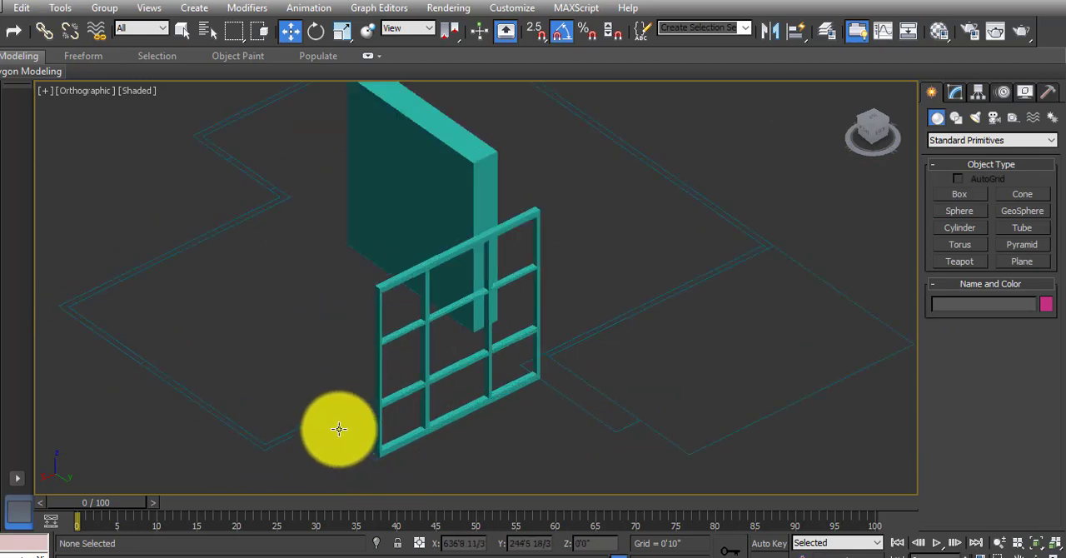
Examine the gridded frame walls of the finished grey building model from several sides.
scroll(336, 418, down, 5)
middle_drag(563, 311, 363, 423)
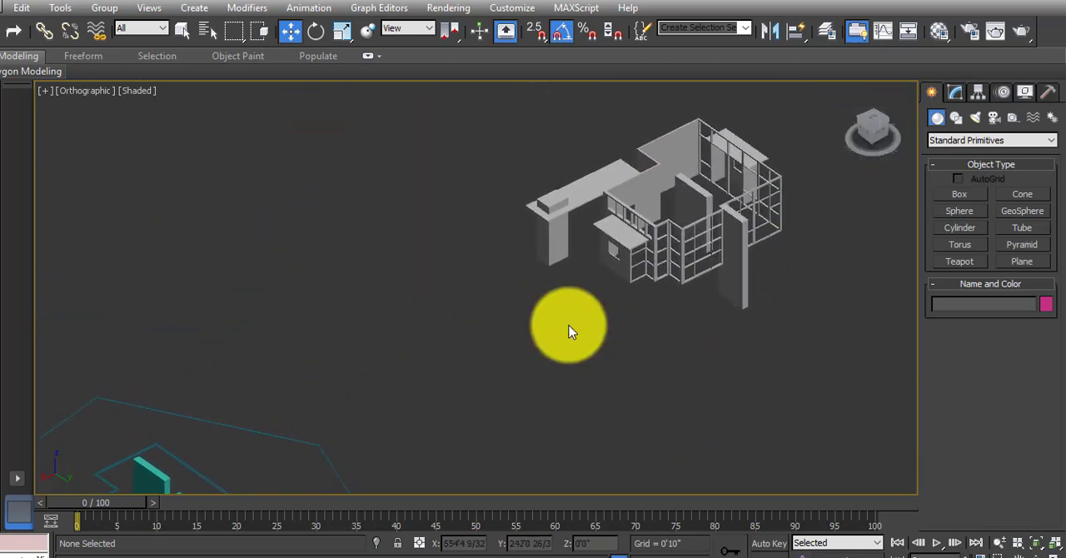
scroll(654, 243, up, 2)
scroll(667, 236, up, 2)
middle_drag(697, 255, 583, 309)
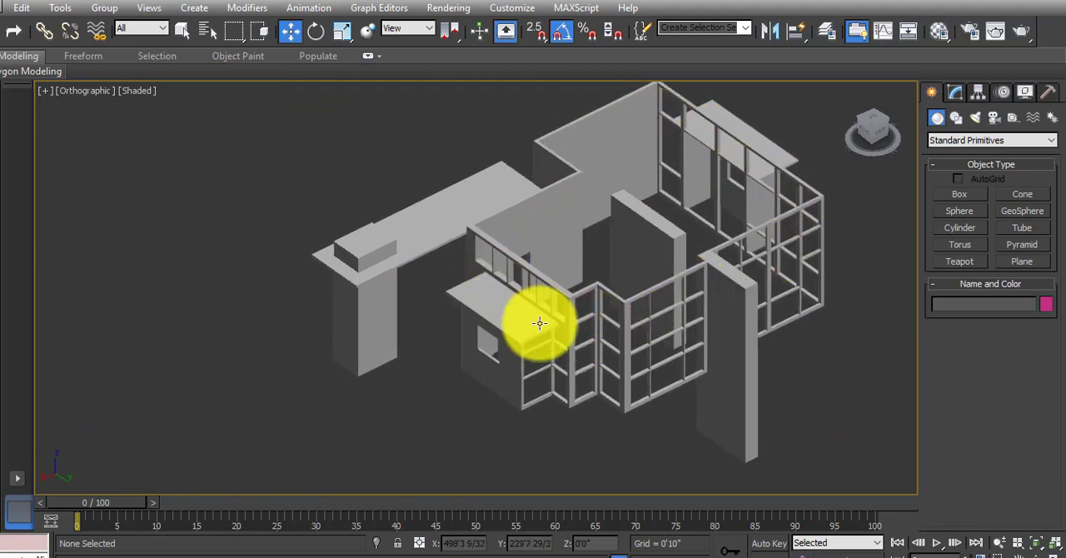
alt+middle_drag(542, 317, 616, 302)
alt+middle_drag(502, 323, 353, 390)
scroll(435, 233, up, 3)
alt+middle_drag(636, 268, 512, 375)
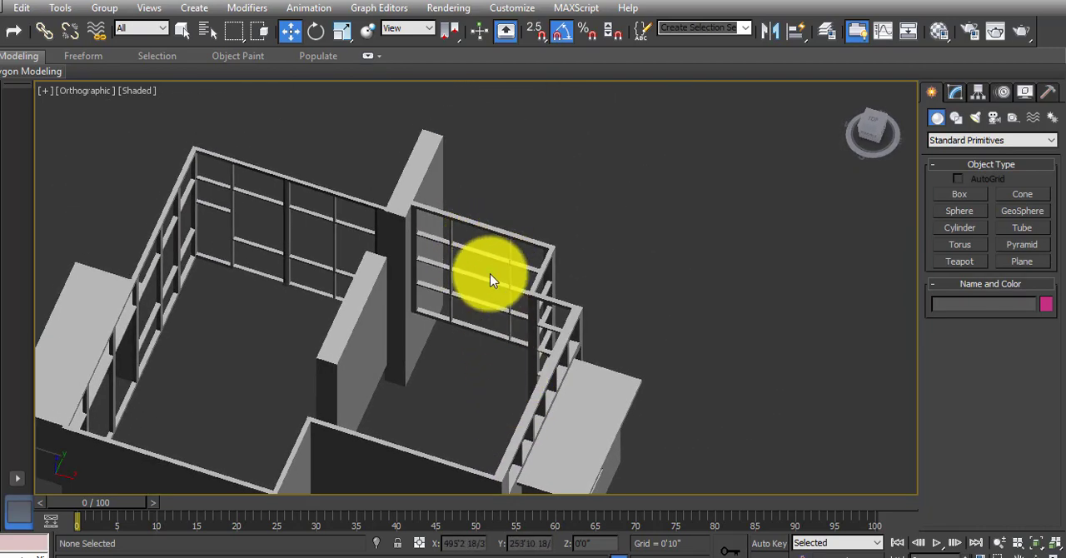
alt+middle_drag(507, 303, 595, 313)
scroll(559, 324, down, 7)
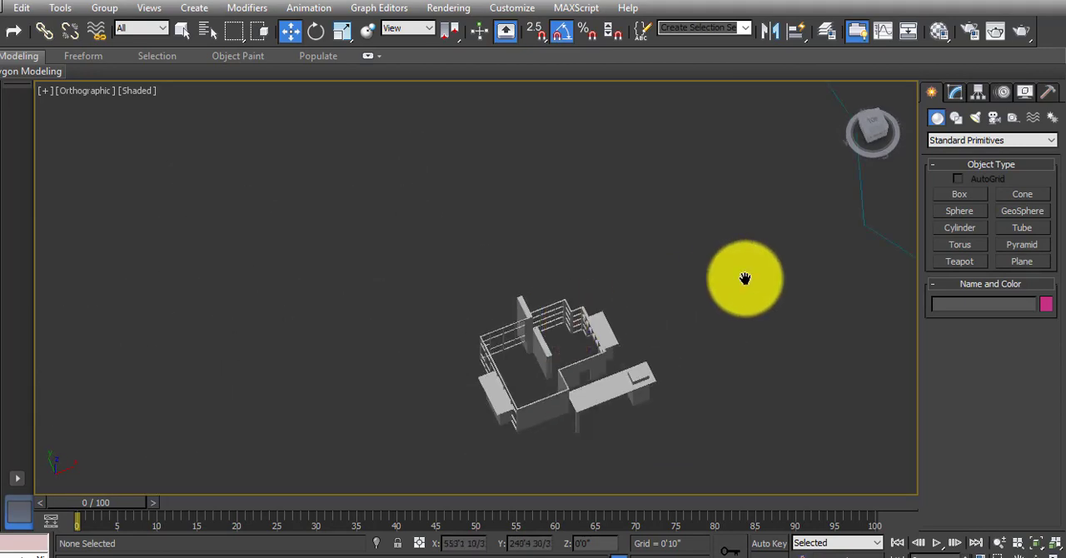
Select the teal gridded wall frame on the floor plan and activate its Polygon sub-object level.
middle_drag(744, 278, 419, 401)
middle_drag(652, 293, 581, 318)
scroll(524, 323, up, 8)
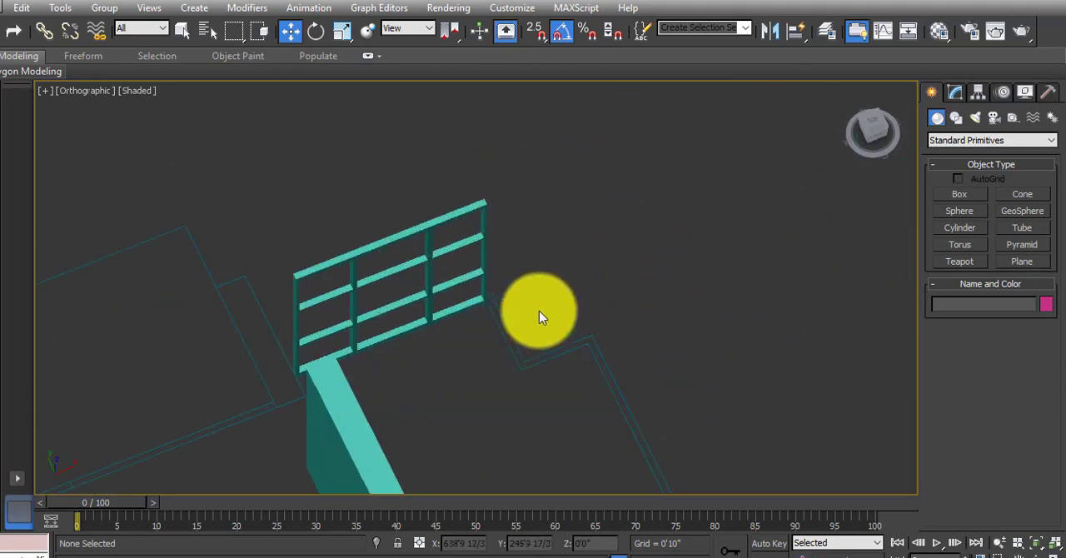
click(866, 123)
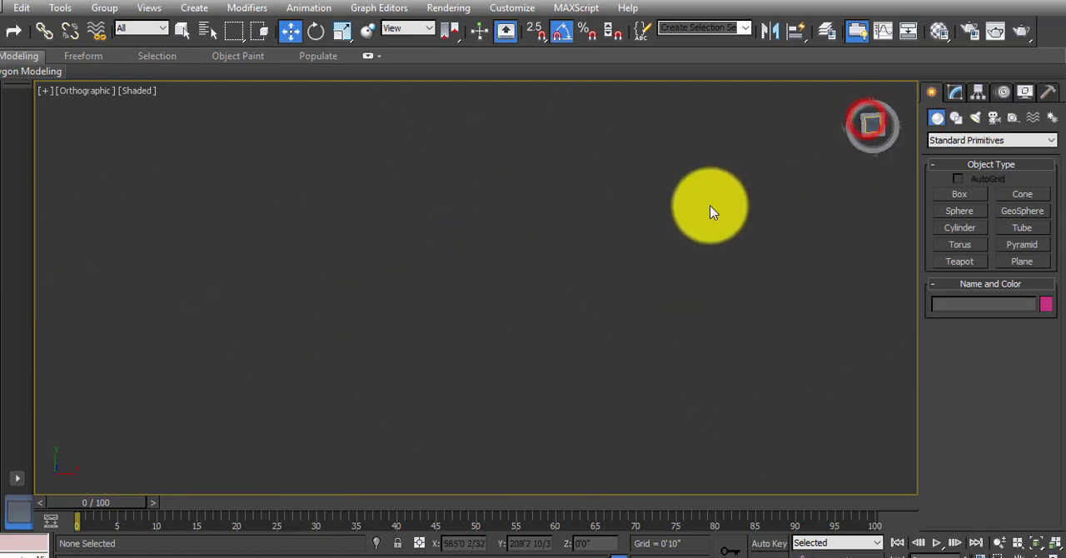
scroll(590, 324, up, 6)
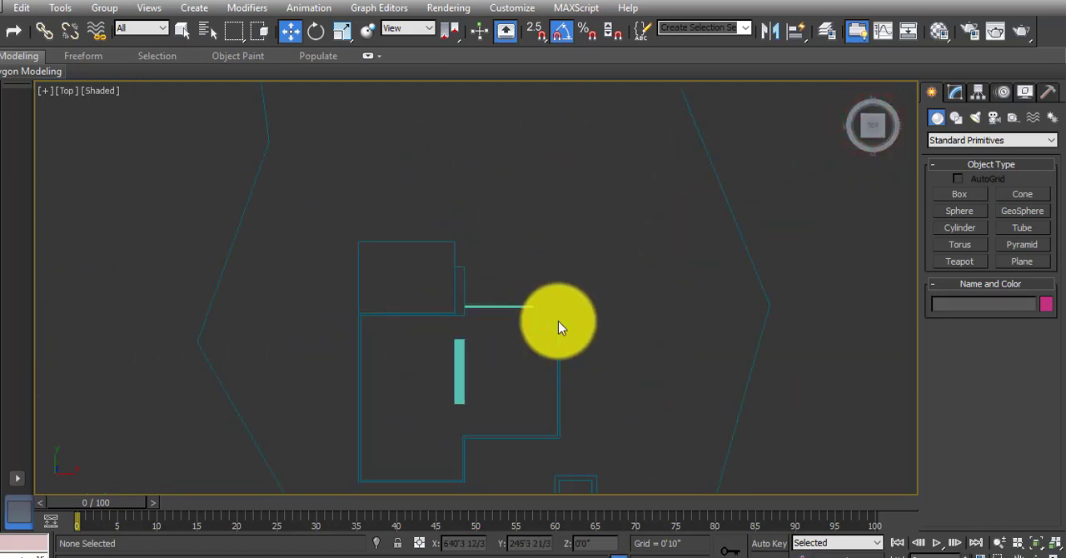
scroll(589, 333, up, 5)
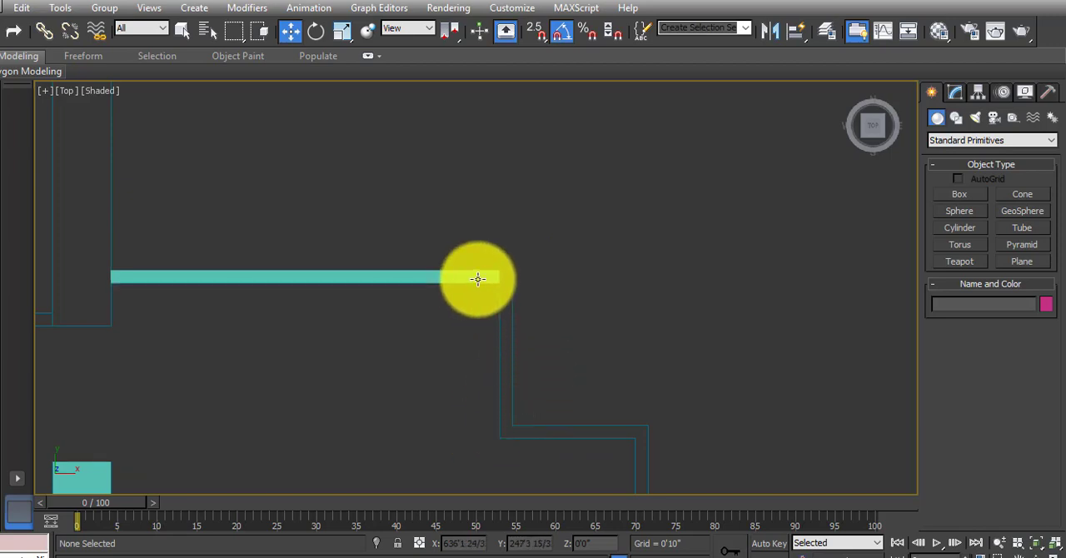
alt+middle_drag(496, 325, 441, 438)
click(471, 321)
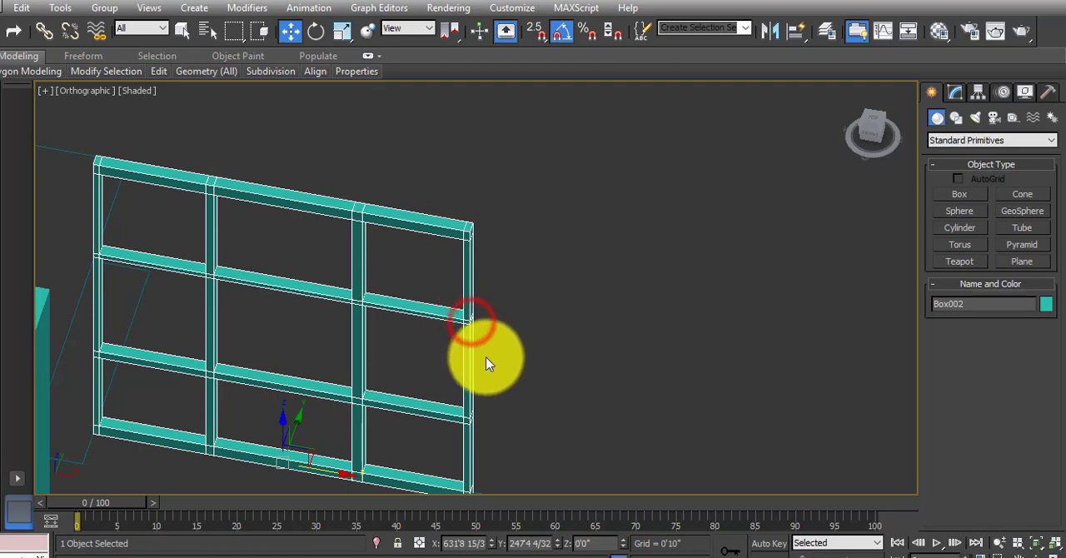
alt+middle_drag(486, 357, 499, 325)
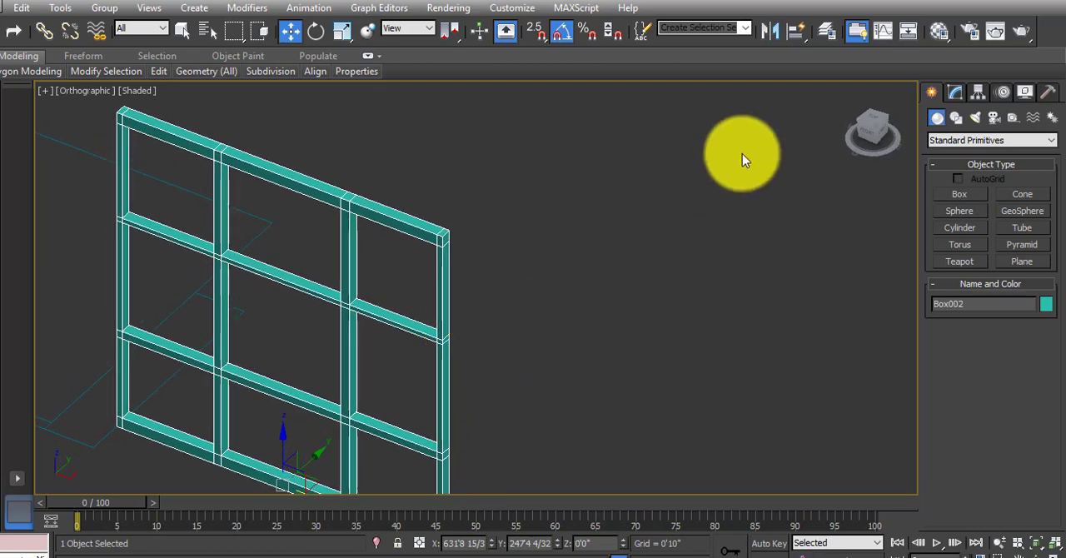
click(956, 91)
click(1005, 236)
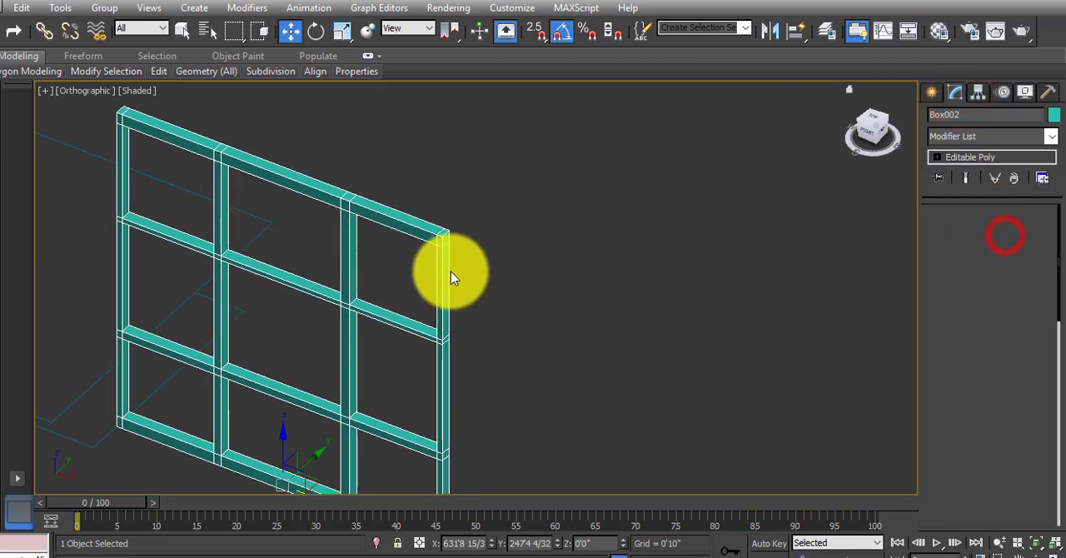
Extrude the seven polygons along the full height of the gridded frame's end face by 4 inches.
click(447, 243)
ctrl+click(448, 274)
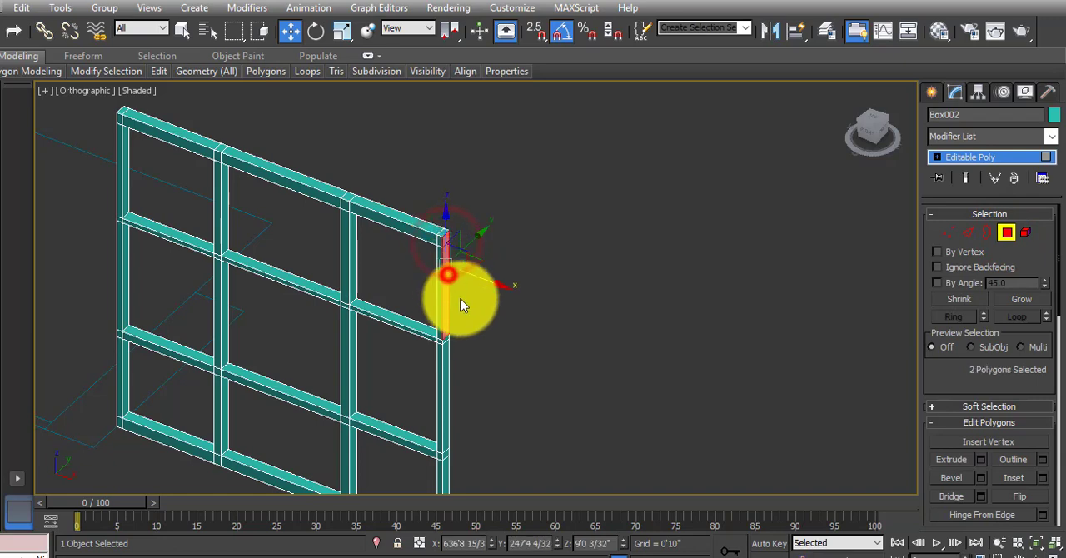
middle_drag(463, 341, 451, 239)
middle_drag(430, 283, 436, 312)
ctrl+click(426, 238)
scroll(425, 193, up, 2)
ctrl+click(421, 208)
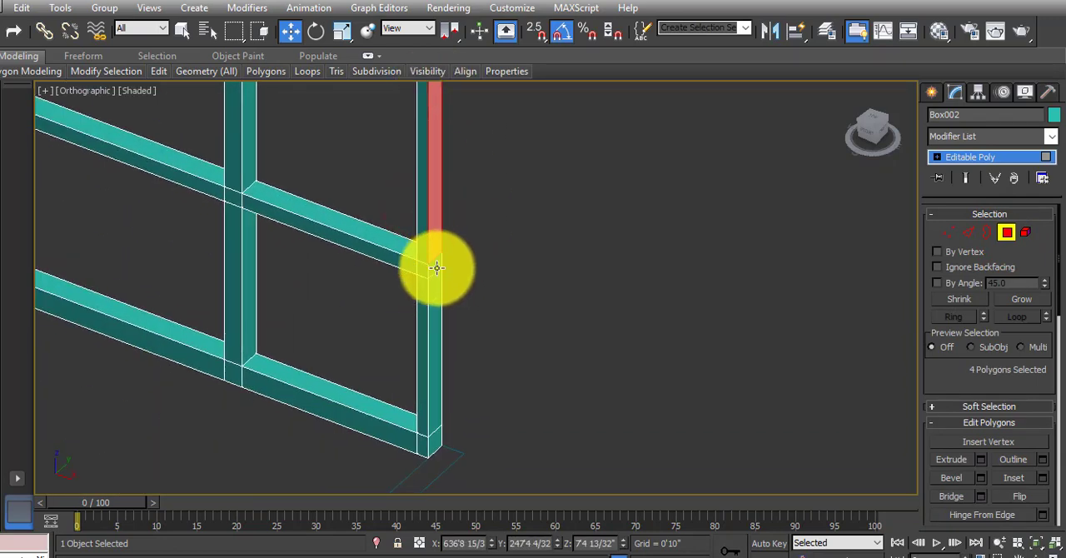
ctrl+click(434, 268)
ctrl+click(435, 312)
ctrl+click(432, 441)
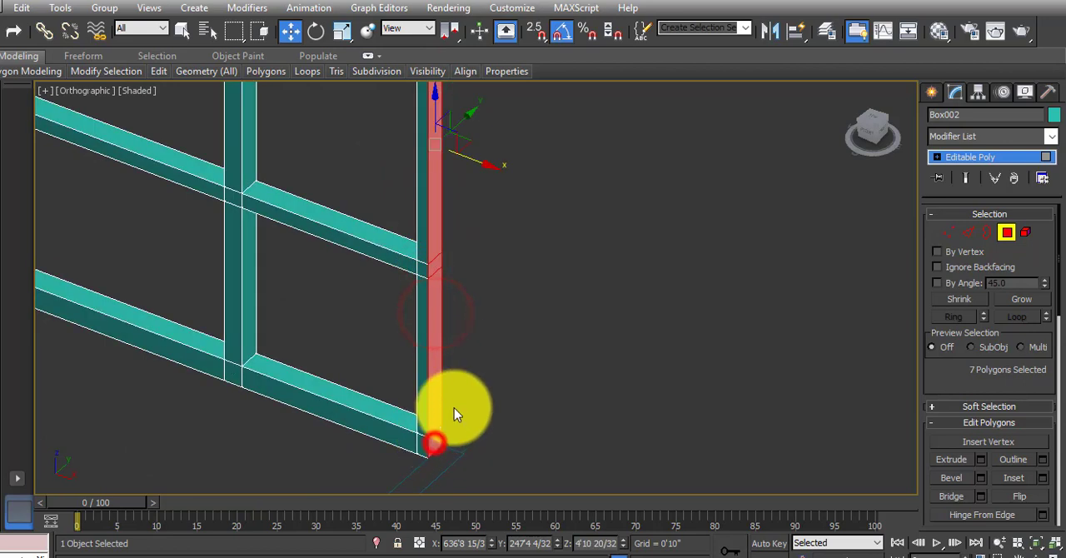
click(981, 459)
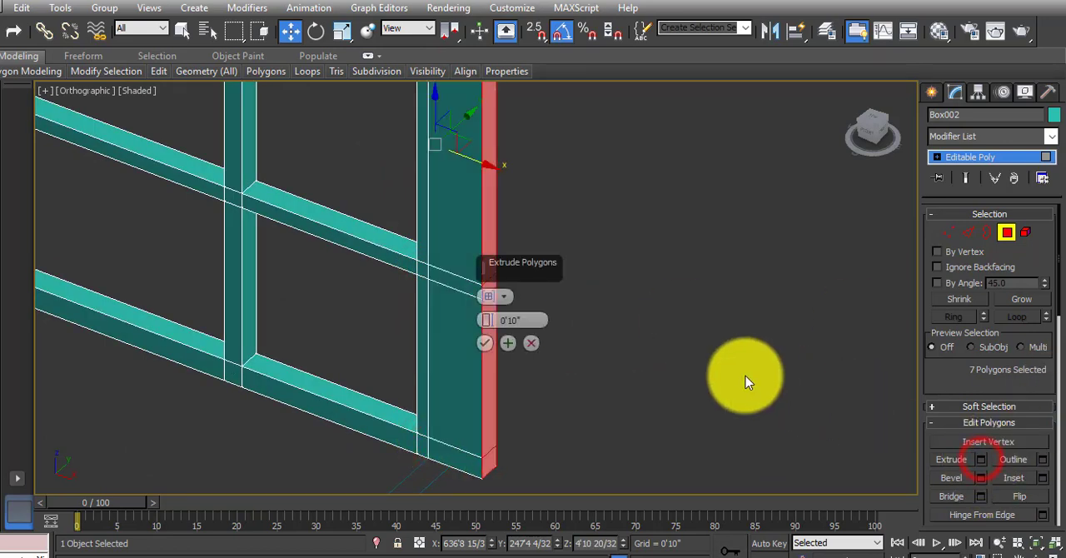
drag(535, 320, 458, 312)
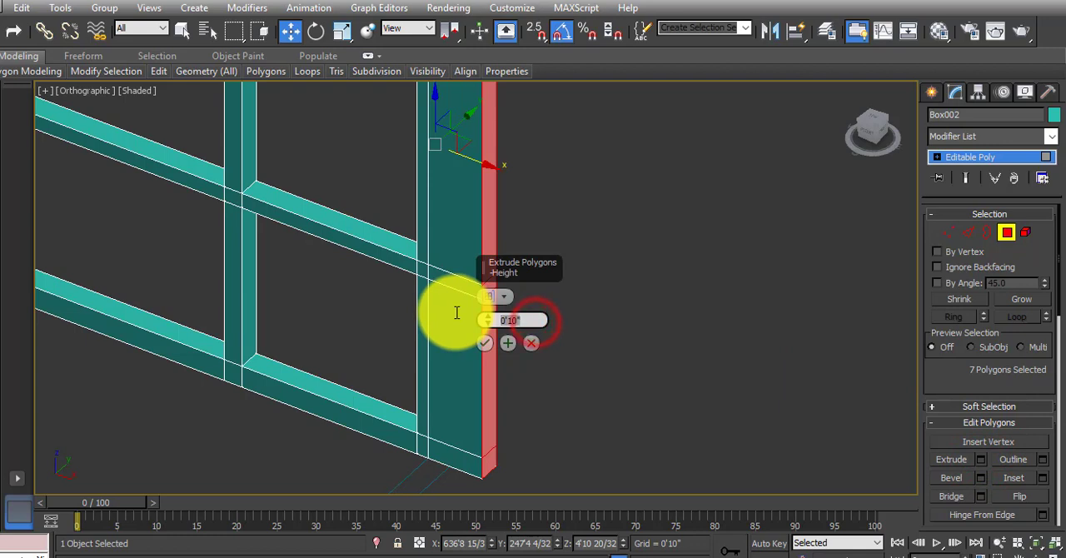
text(4)
key(Return)
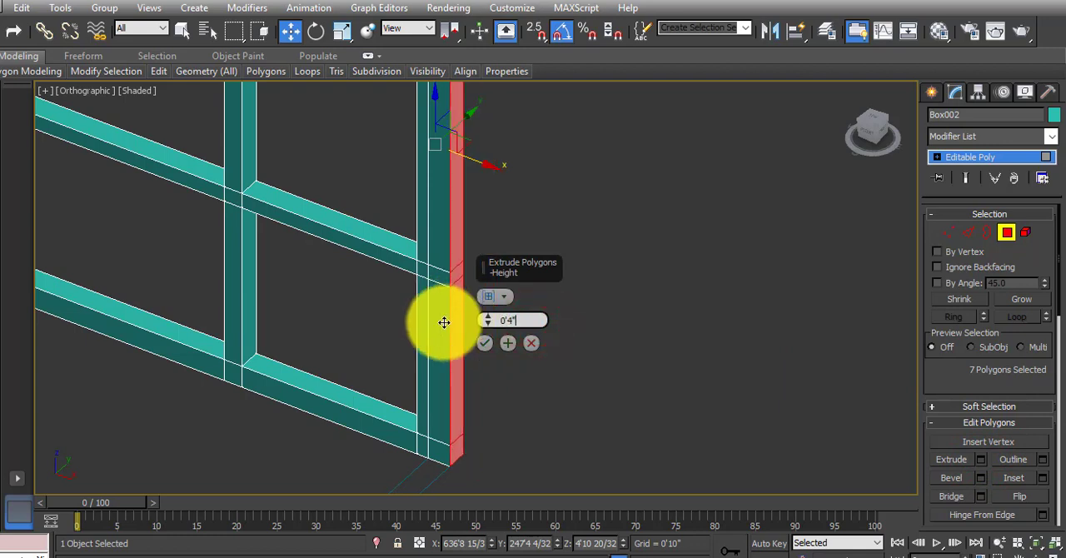
click(485, 343)
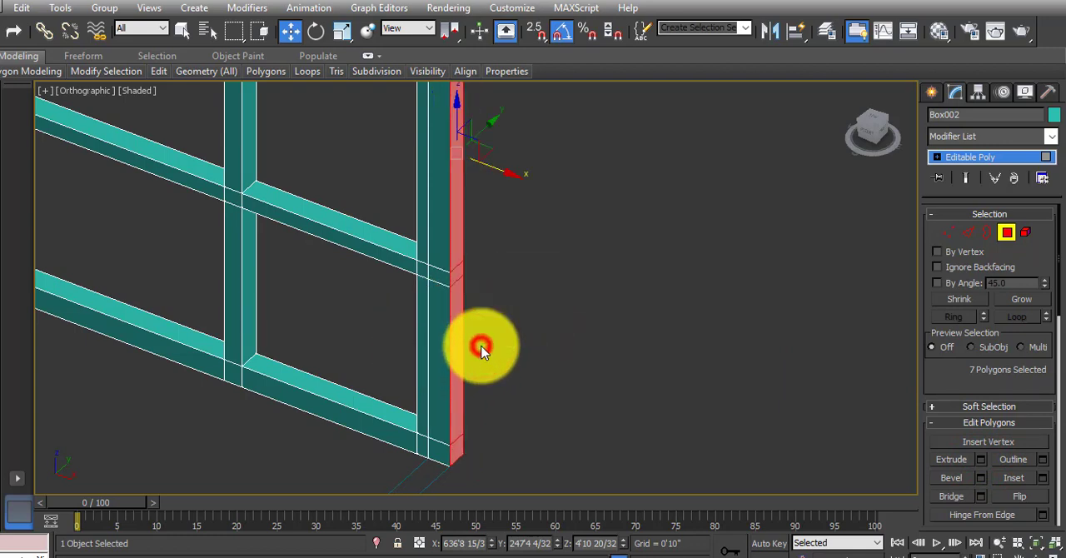
Extrude the seven front-facing polygons of the new end strip by 4 inches to start the perpendicular return.
click(441, 453)
click(441, 453)
ctrl+click(433, 379)
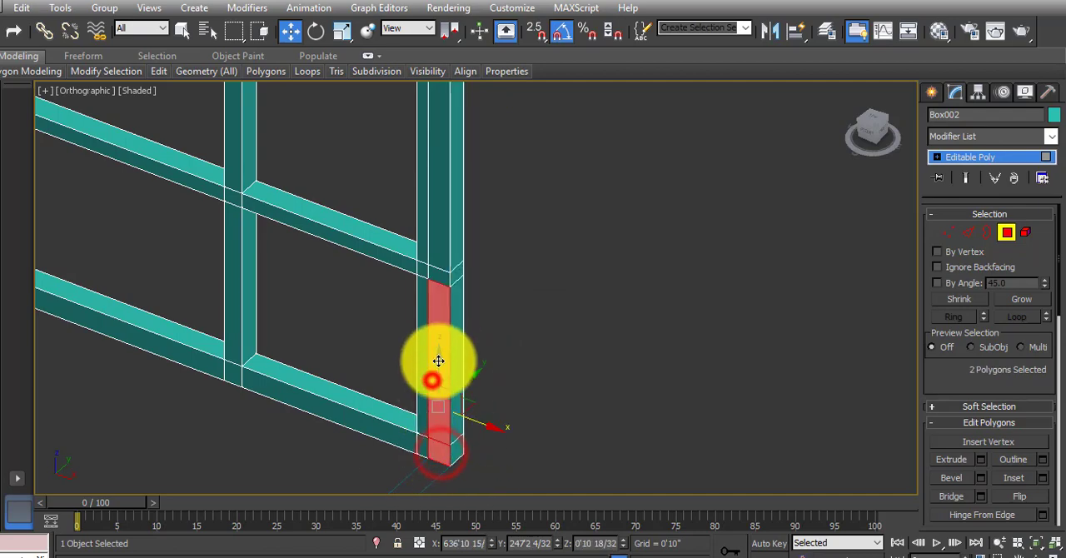
middle_drag(440, 325, 429, 441)
ctrl+click(428, 364)
middle_drag(435, 345, 424, 466)
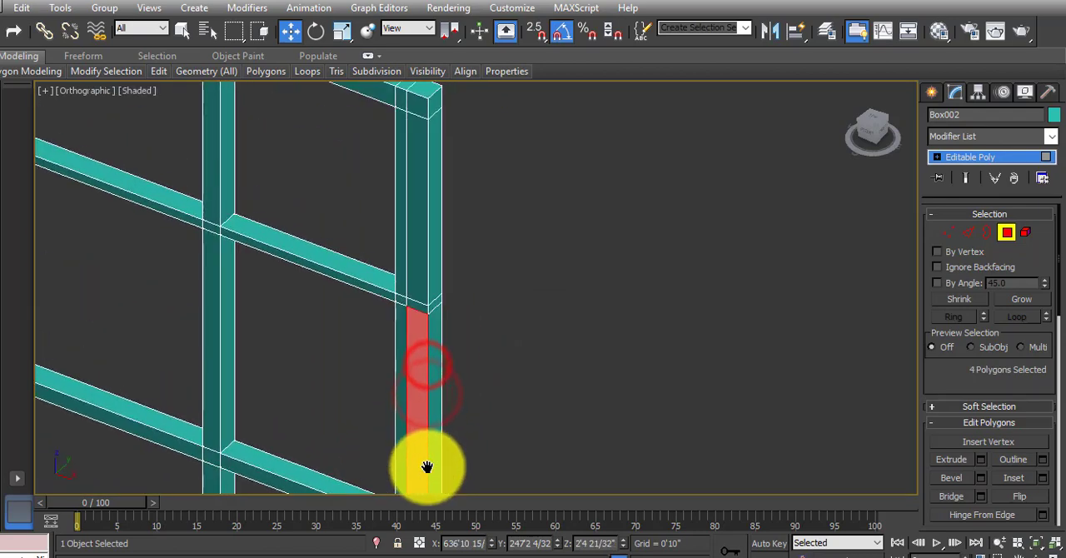
ctrl+click(418, 306)
ctrl+click(418, 283)
middle_drag(428, 219, 401, 332)
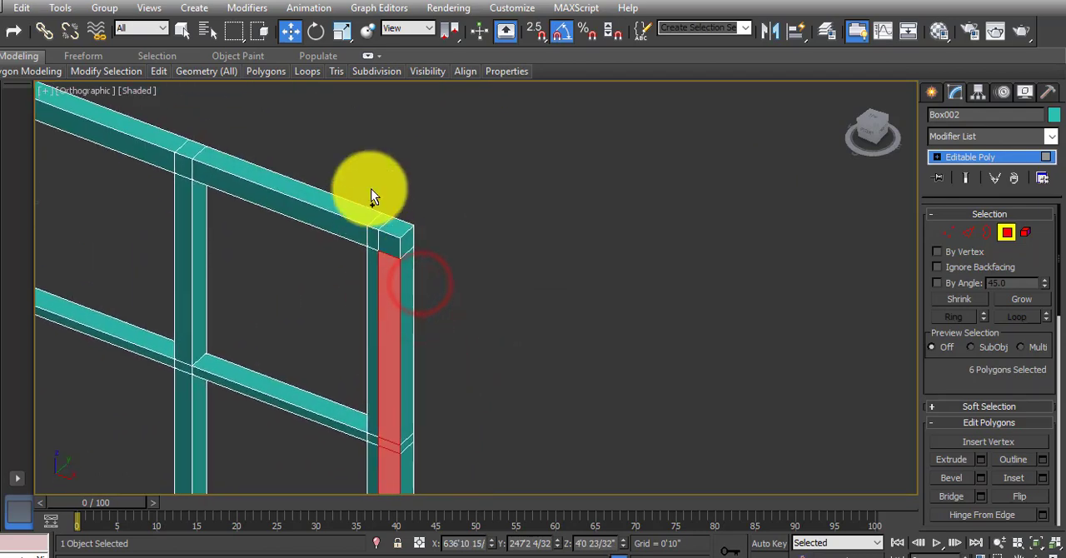
ctrl+click(389, 241)
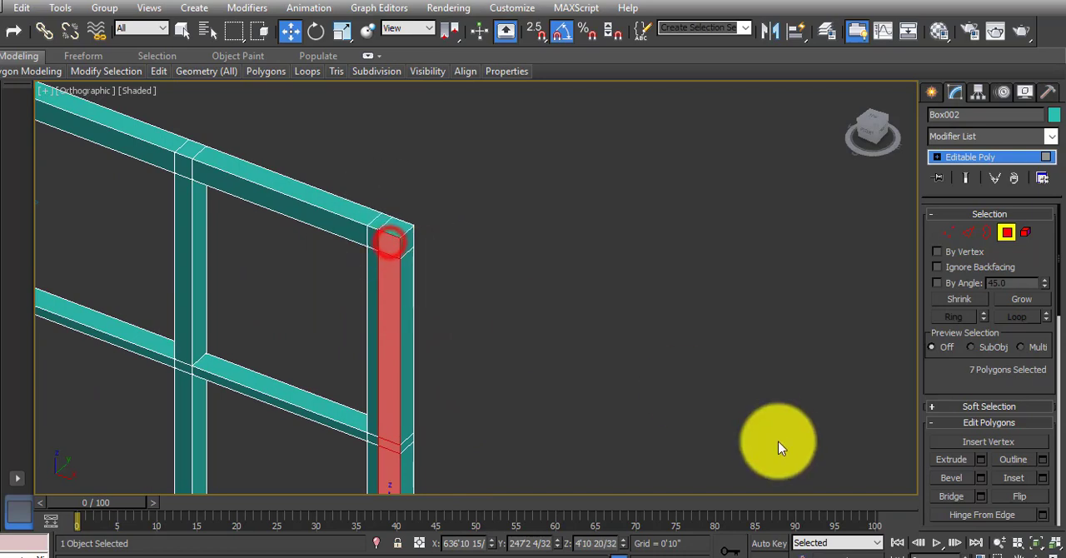
click(979, 459)
click(524, 321)
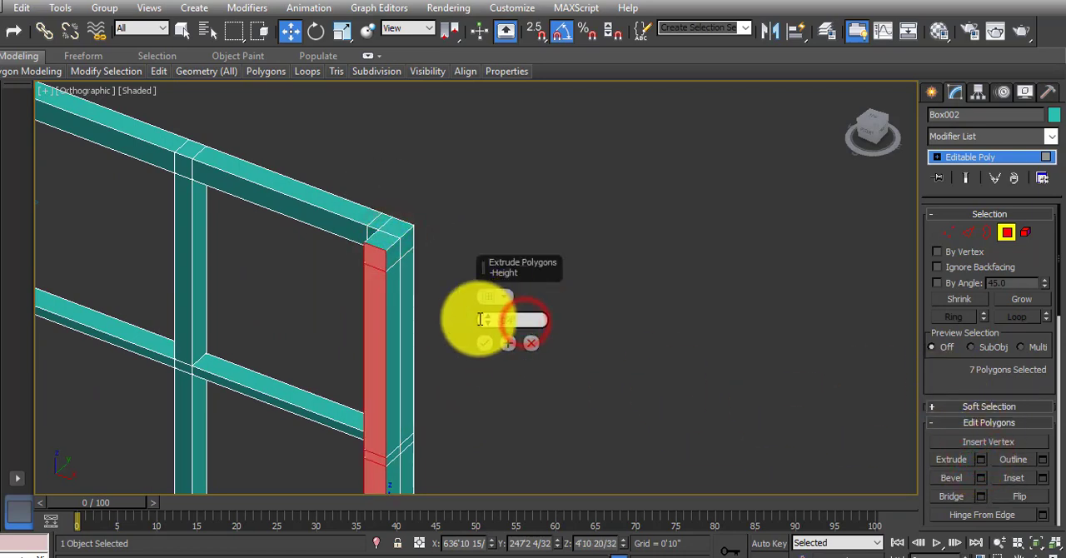
text(4)
click(480, 340)
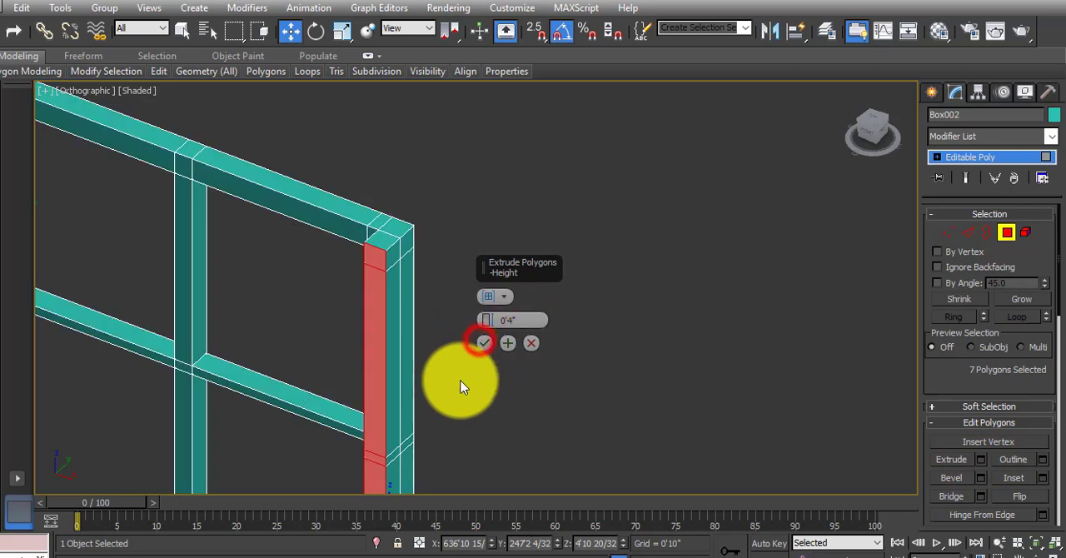
middle_drag(461, 386, 463, 325)
click(474, 341)
Extrude the selected return polygons by 3'0" along the floor plan line.
scroll(829, 401, down, 1)
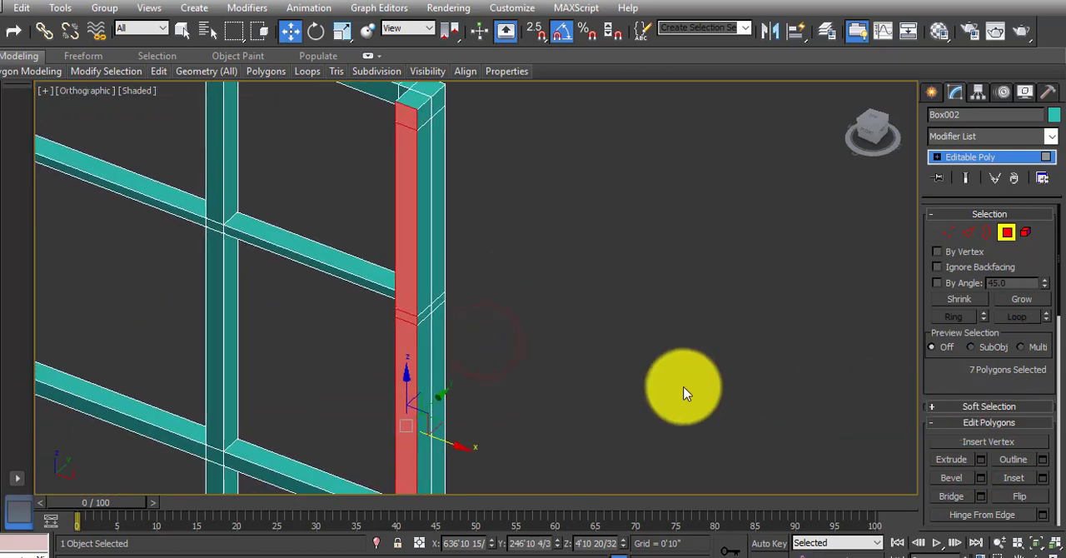
scroll(589, 399, down, 4)
middle_drag(589, 400, 589, 370)
click(981, 458)
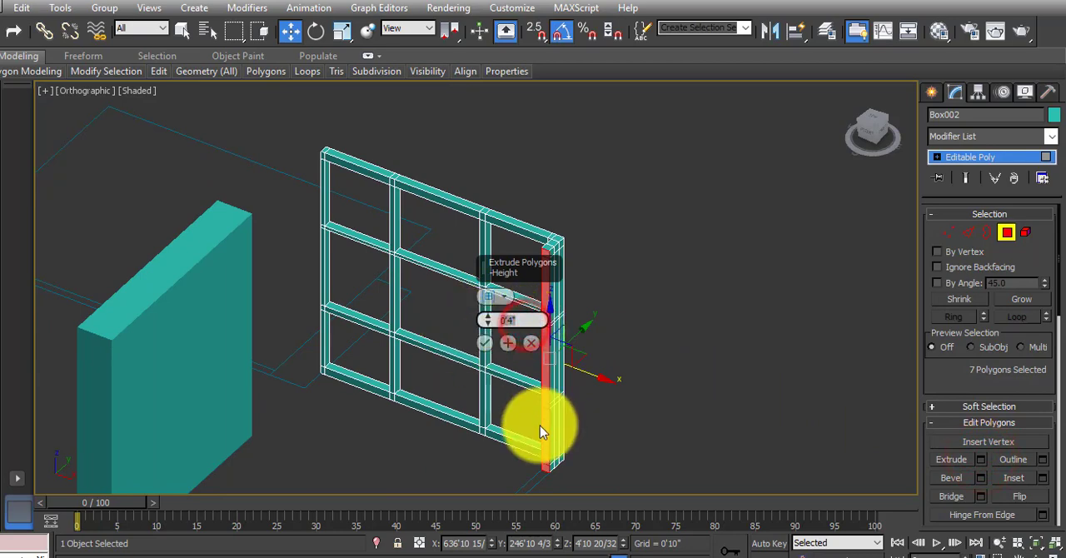
middle_drag(541, 428, 560, 351)
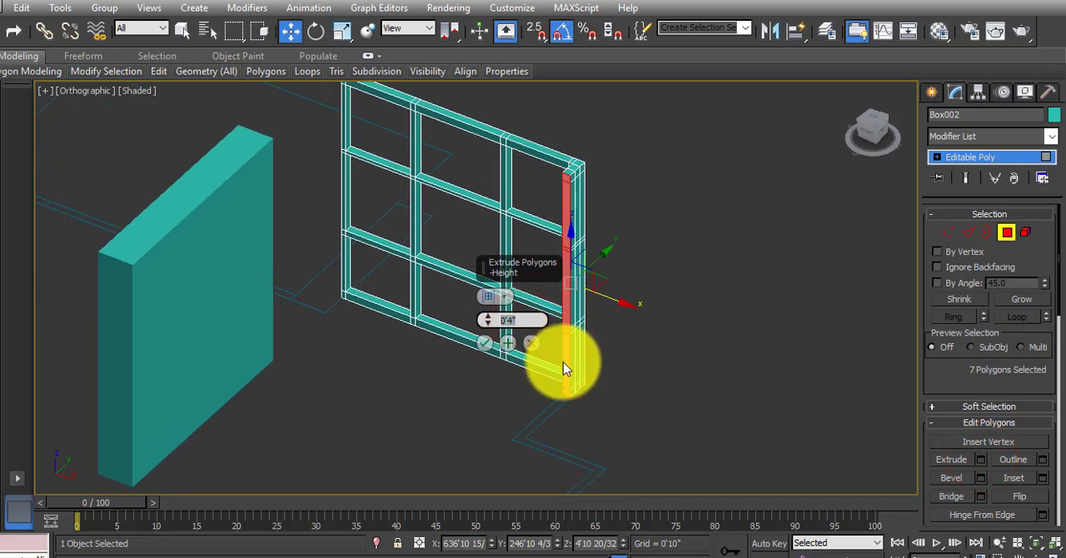
key(n)
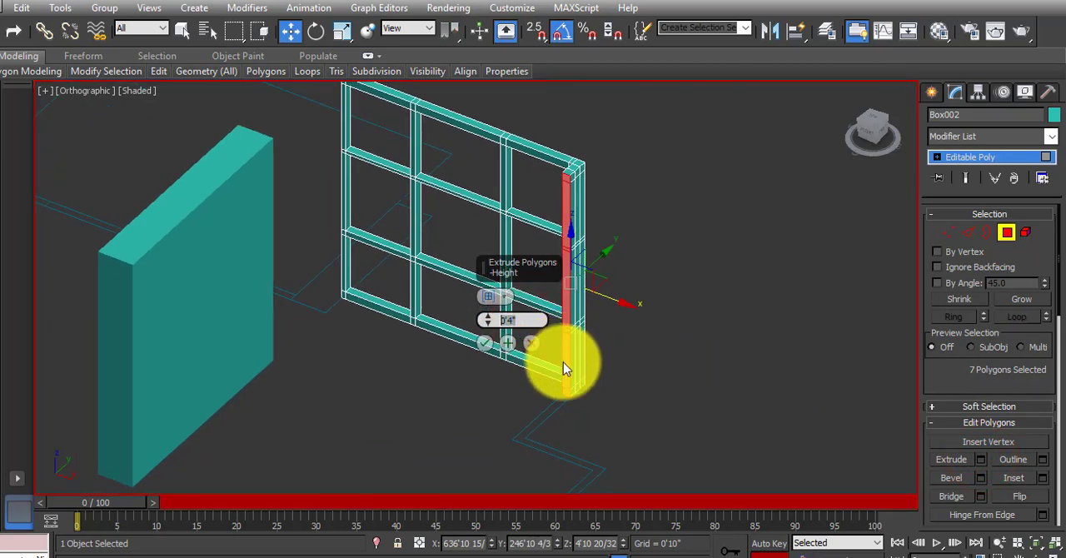
click(769, 549)
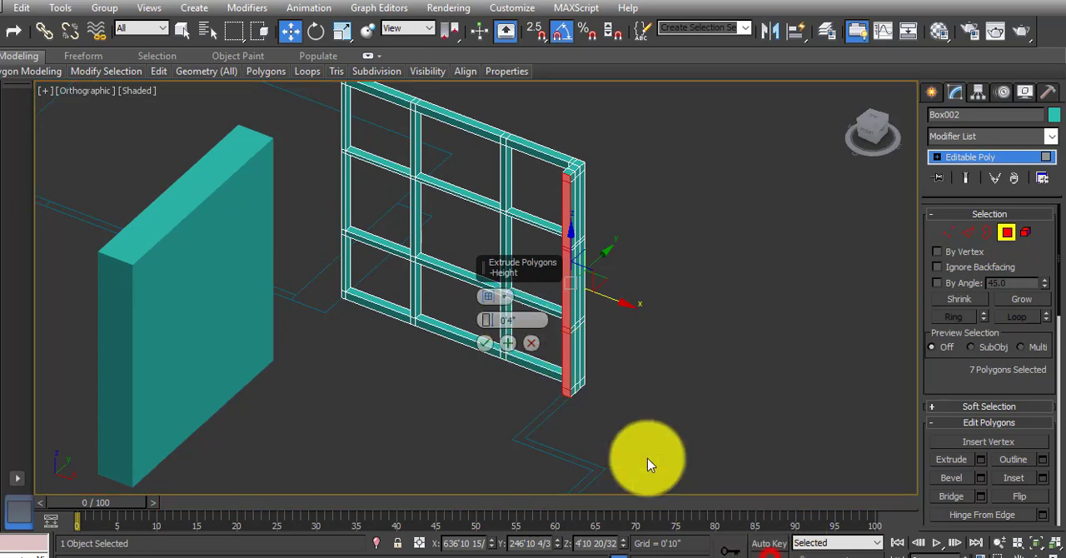
click(519, 316)
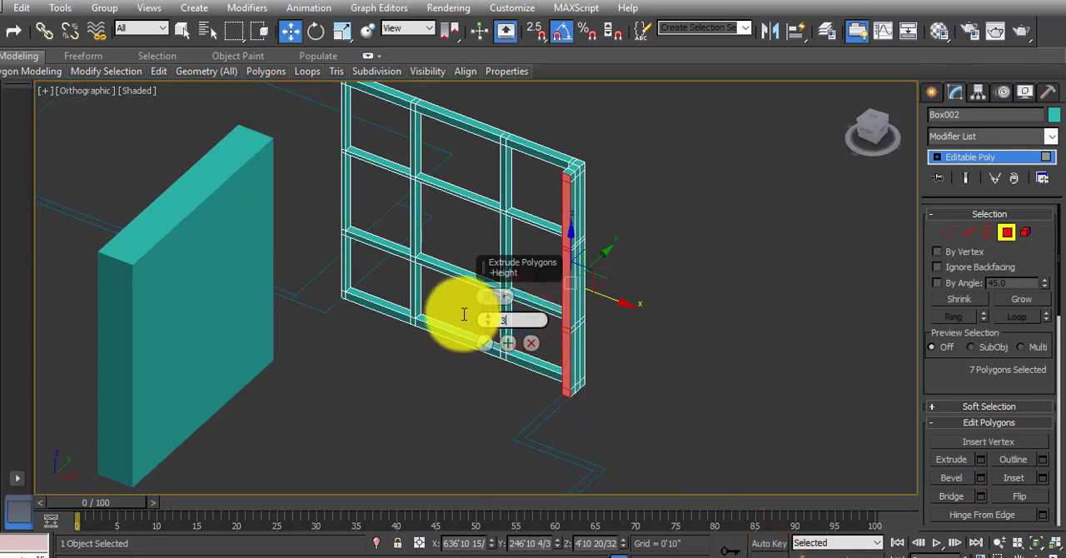
text(3')
key(Return)
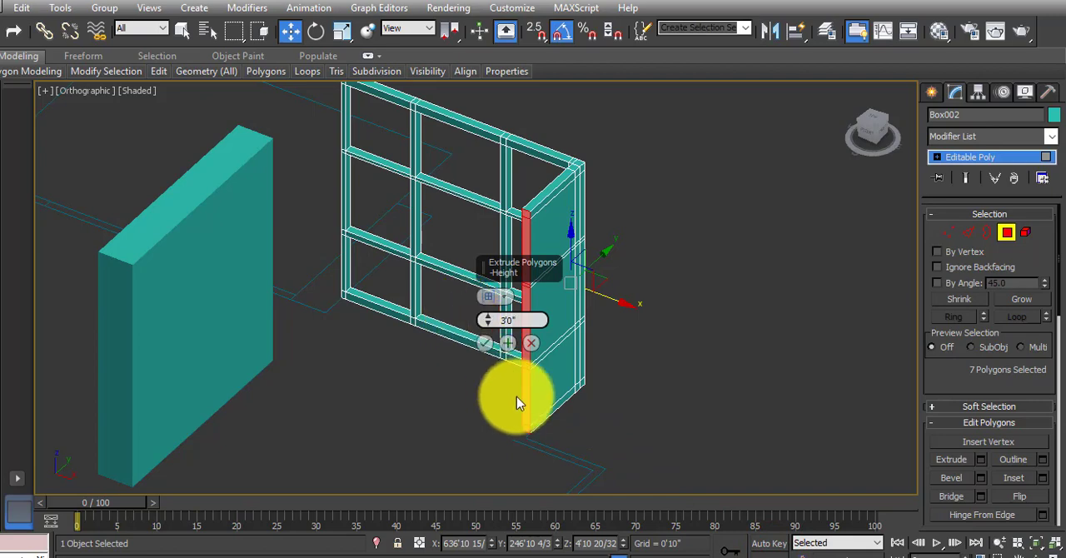
scroll(516, 383, up, 4)
click(483, 344)
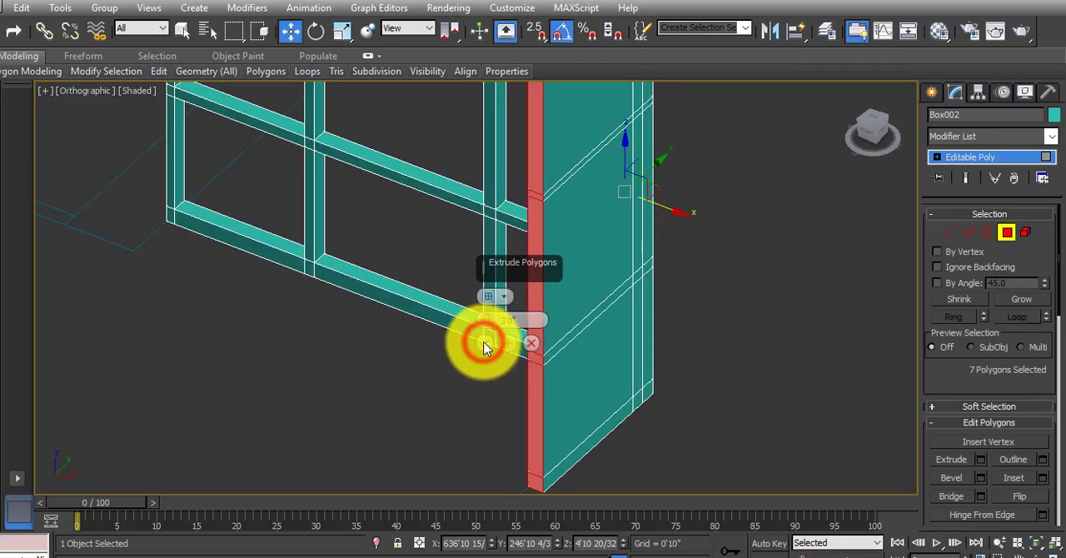
Extrude the return wall's end polygons by 4 inches to add a vertical post division.
middle_drag(516, 434, 497, 318)
scroll(497, 318, up, 2)
middle_drag(571, 326, 545, 352)
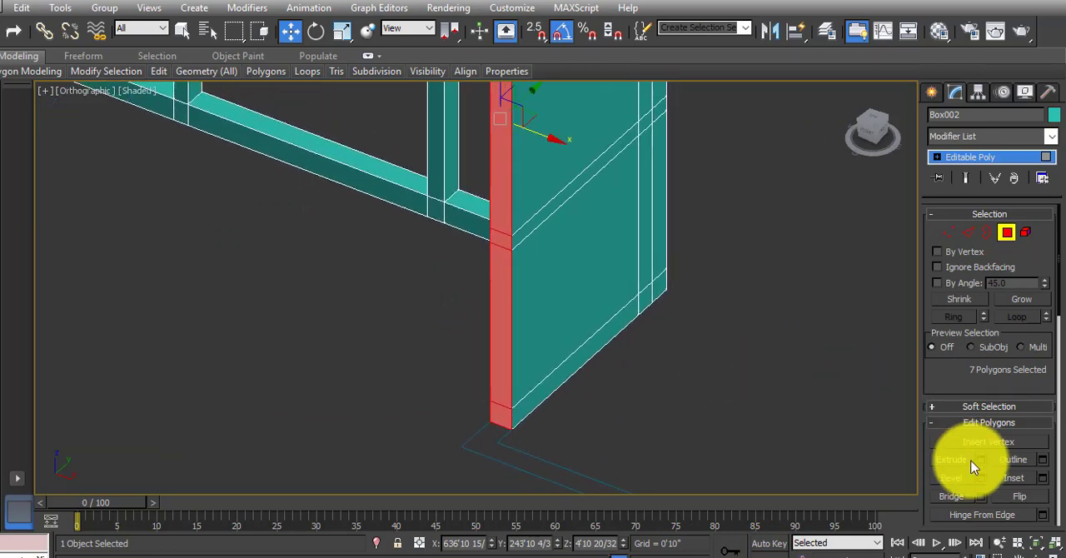
click(980, 459)
click(519, 320)
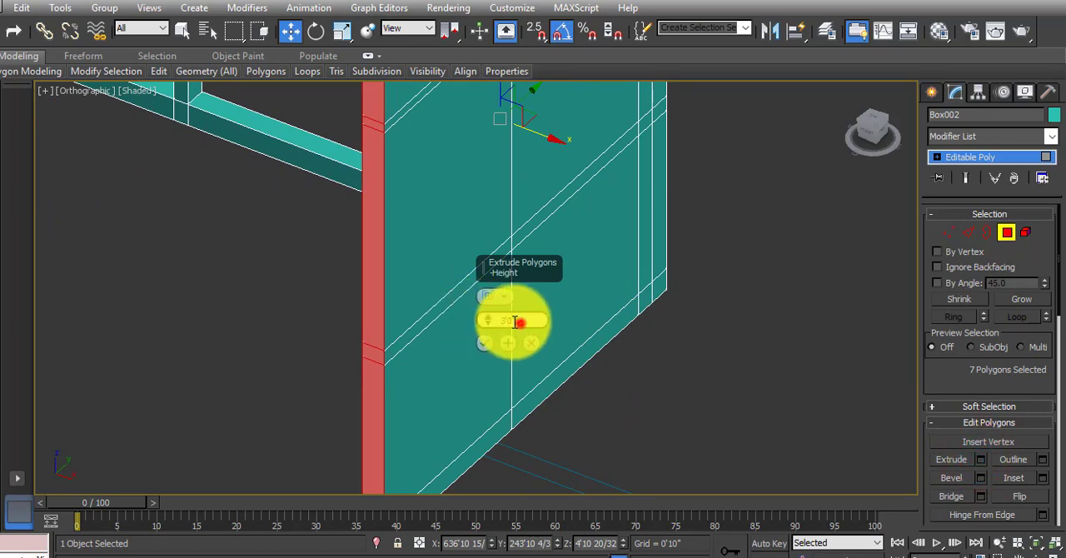
text(4)
key(Return)
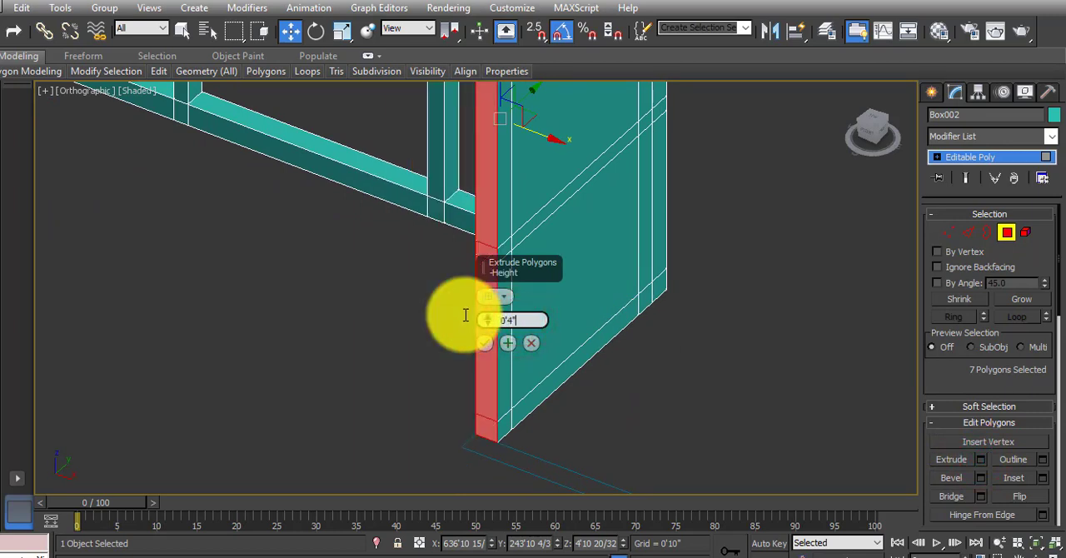
click(487, 342)
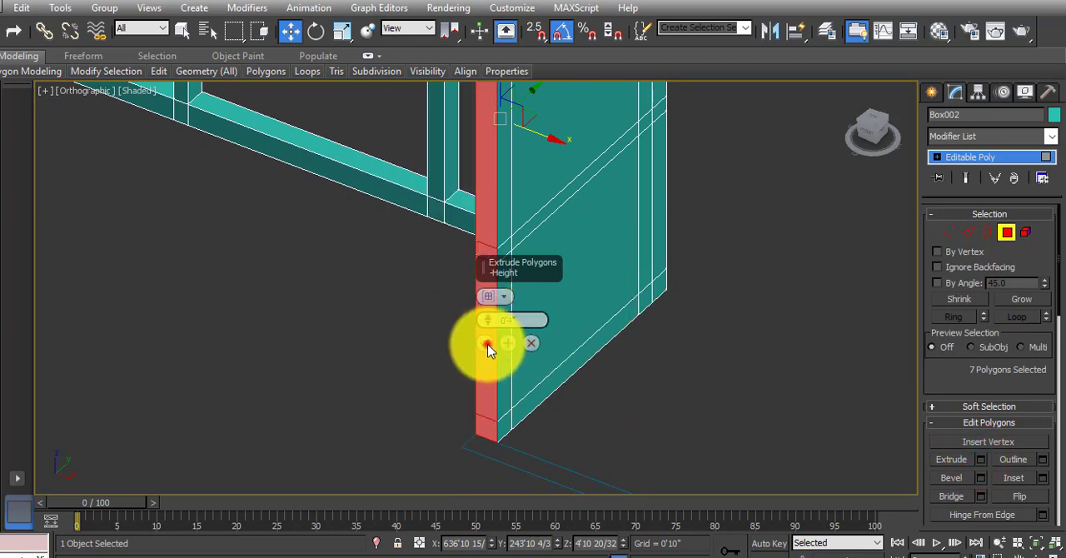
Extrude the same end polygons a second time by 4 inches up to the floor plan corner.
click(980, 460)
double_click(523, 321)
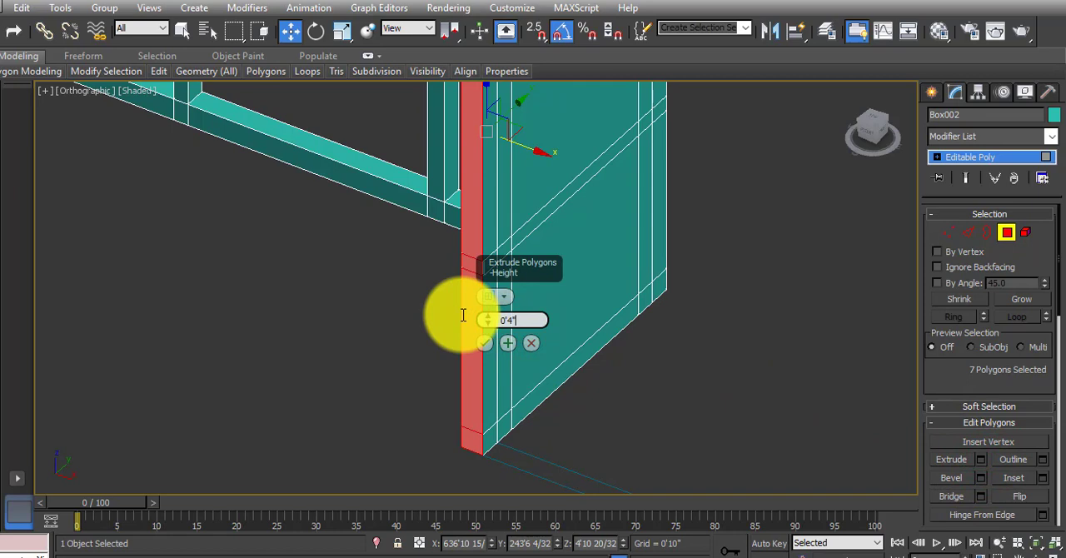
click(485, 344)
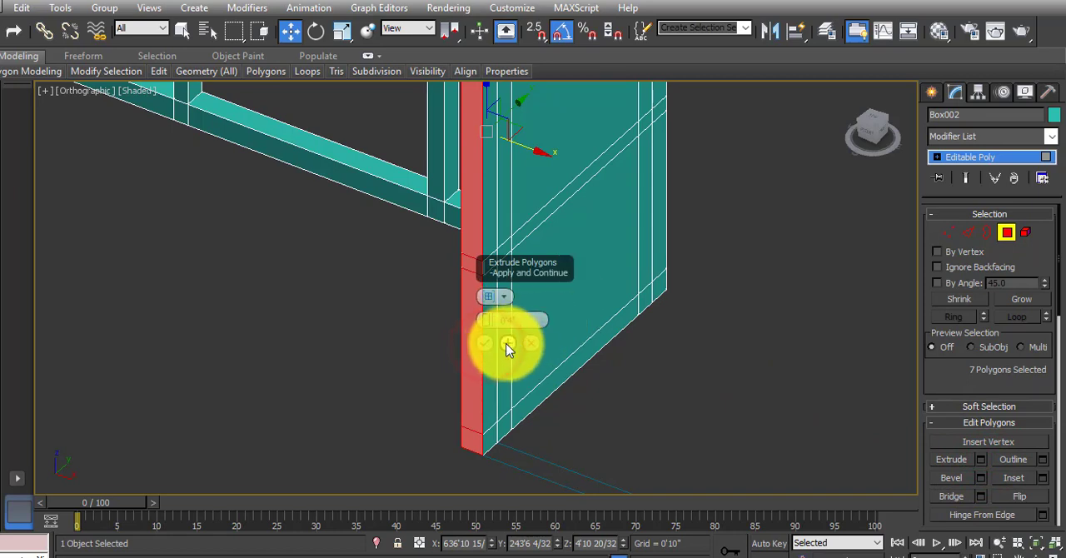
click(486, 343)
Bridge the three large panel polygons on one side of the return wall with their opposite ones to cut openings.
middle_drag(614, 357, 567, 422)
click(538, 355)
middle_drag(550, 312, 547, 376)
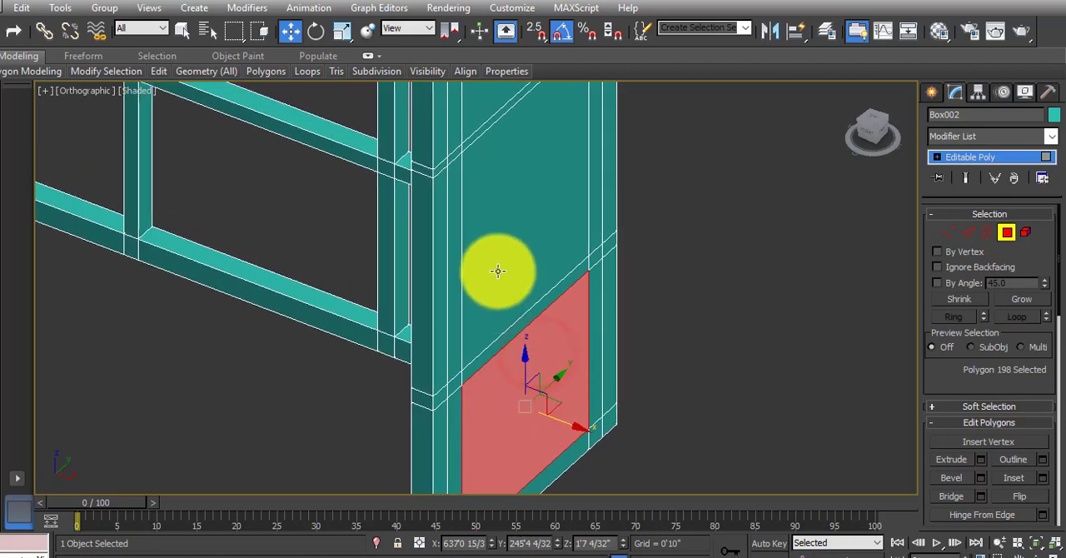
ctrl+click(502, 255)
scroll(502, 257, down, 5)
middle_drag(495, 294, 590, 406)
ctrl+click(488, 281)
ctrl+click(485, 422)
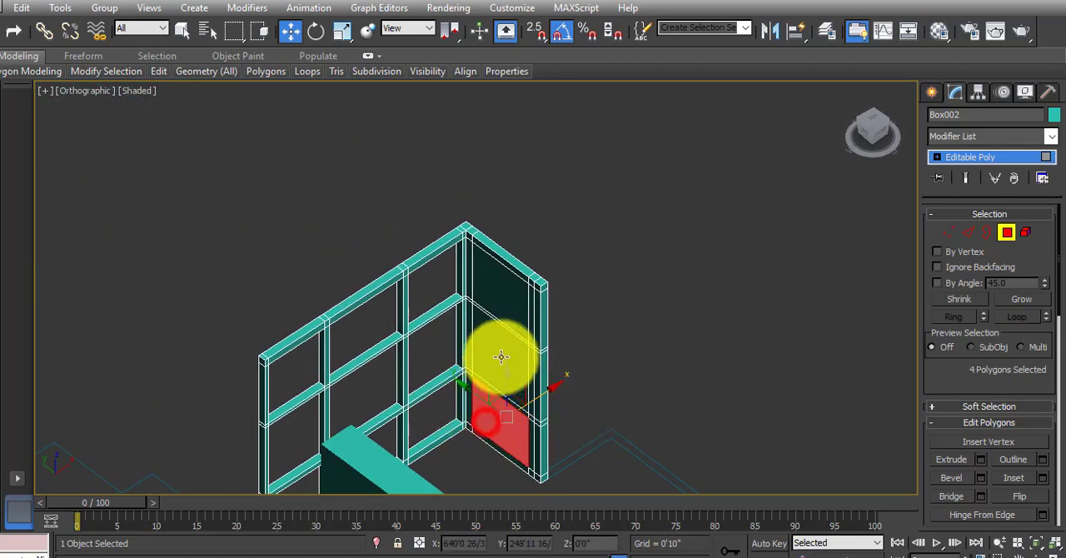
ctrl+click(501, 356)
ctrl+click(506, 301)
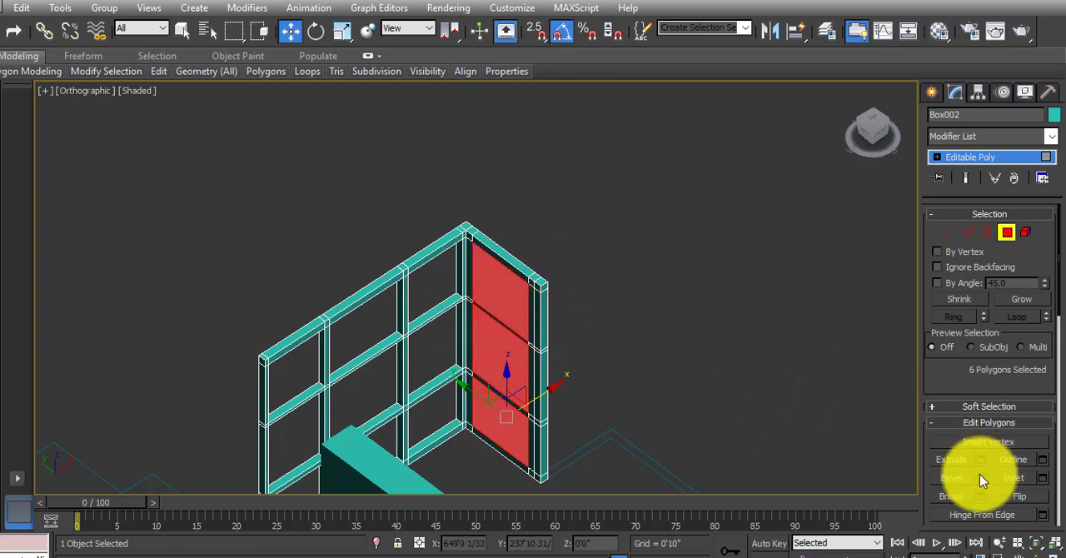
click(951, 496)
Examine how the gridded frame walls turn their corners in the finished grey building model.
alt+middle_drag(647, 314, 636, 286)
scroll(575, 309, down, 8)
scroll(419, 398, up, 8)
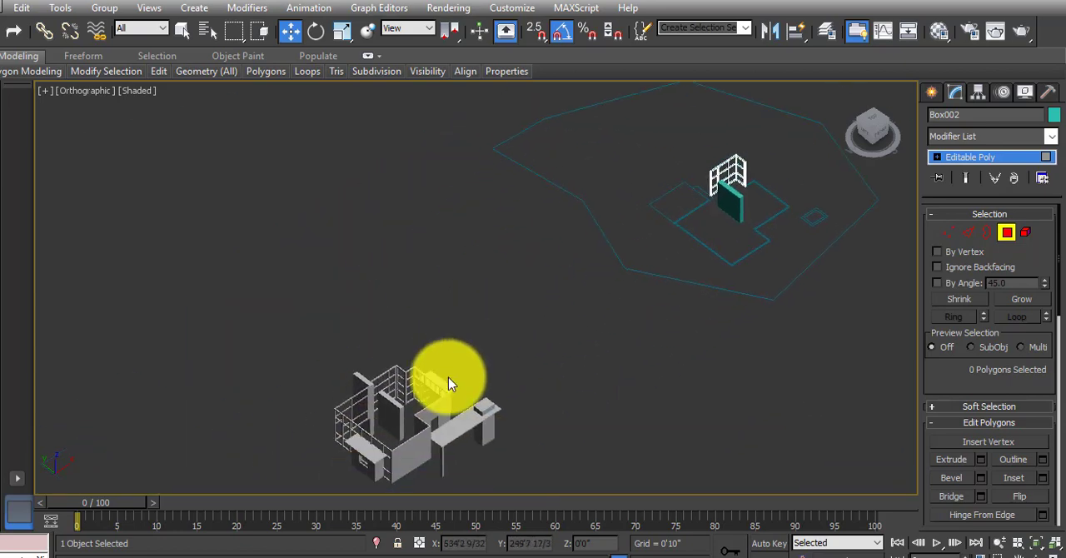
scroll(424, 366, up, 4)
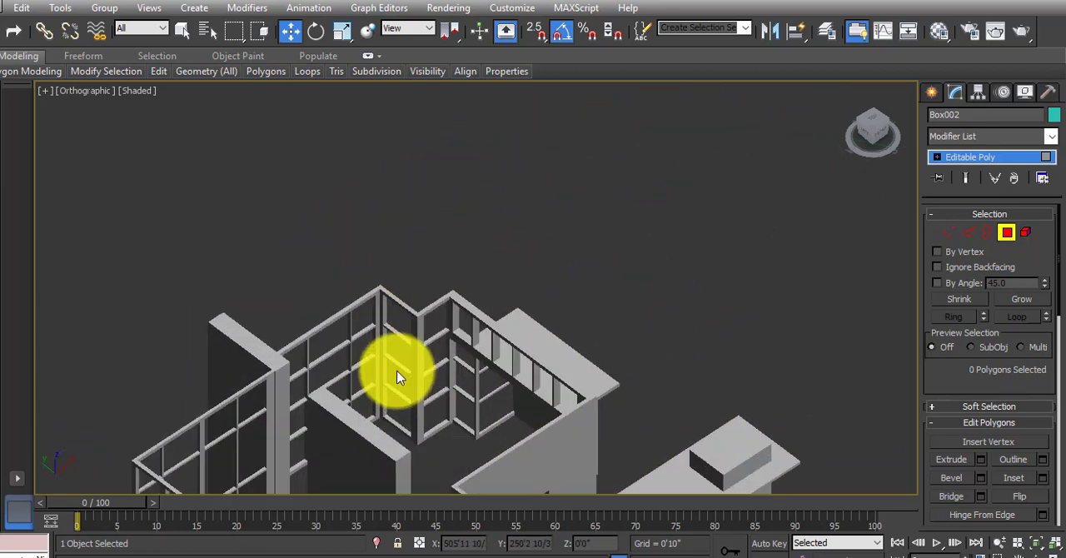
scroll(449, 391, down, 5)
middle_drag(448, 419, 461, 378)
alt+middle_drag(383, 404, 450, 412)
middle_drag(706, 410, 404, 183)
scroll(566, 295, up, 4)
alt+middle_drag(565, 302, 541, 319)
middle_drag(334, 259, 563, 428)
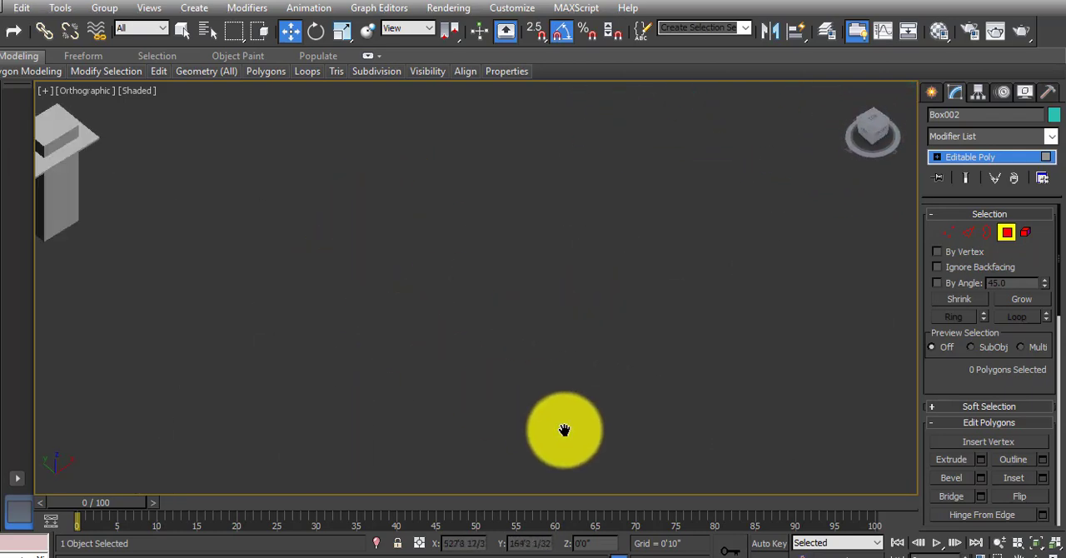
Return to the teal gridded frame on the floor plan and inspect its corner return from several sides.
scroll(517, 401, down, 6)
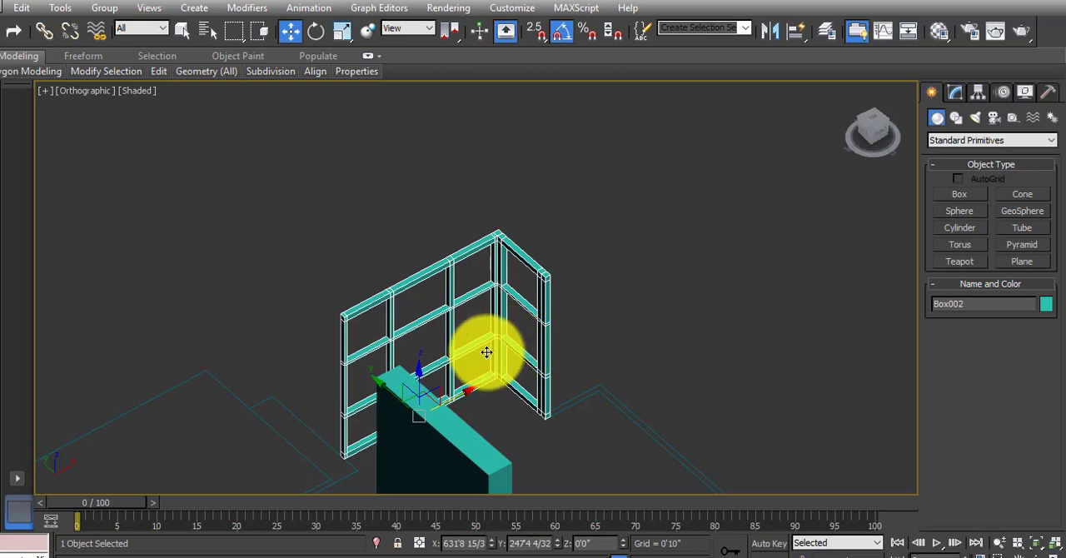
alt+middle_drag(473, 360, 464, 382)
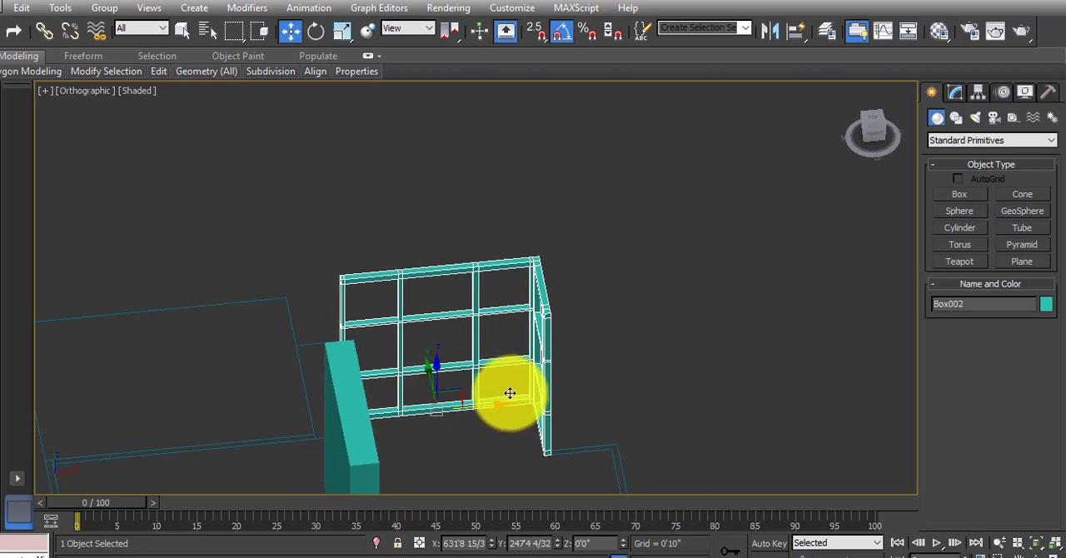
alt+middle_drag(510, 393, 480, 389)
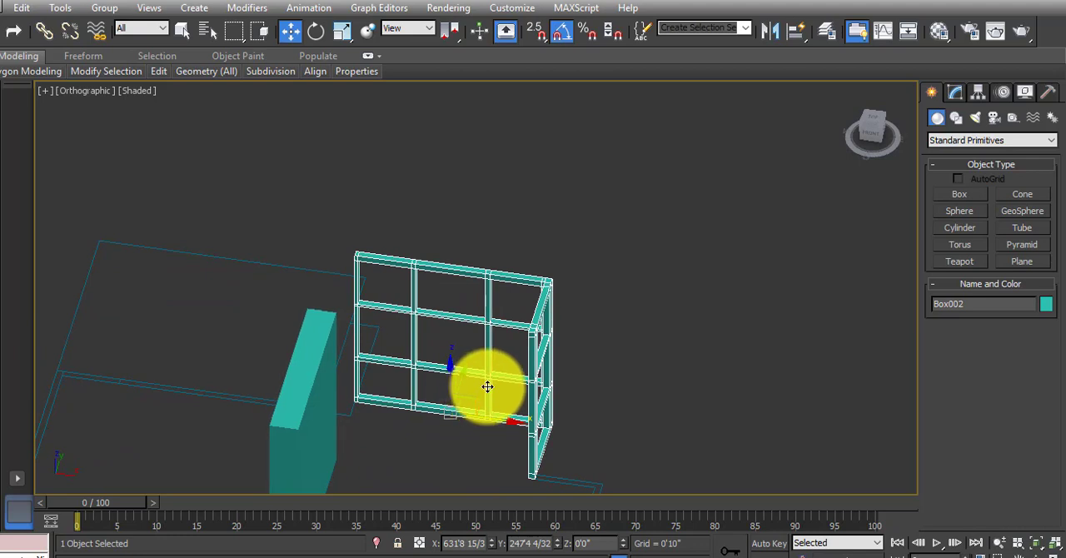
alt+middle_drag(487, 387, 492, 359)
scroll(486, 341, down, 5)
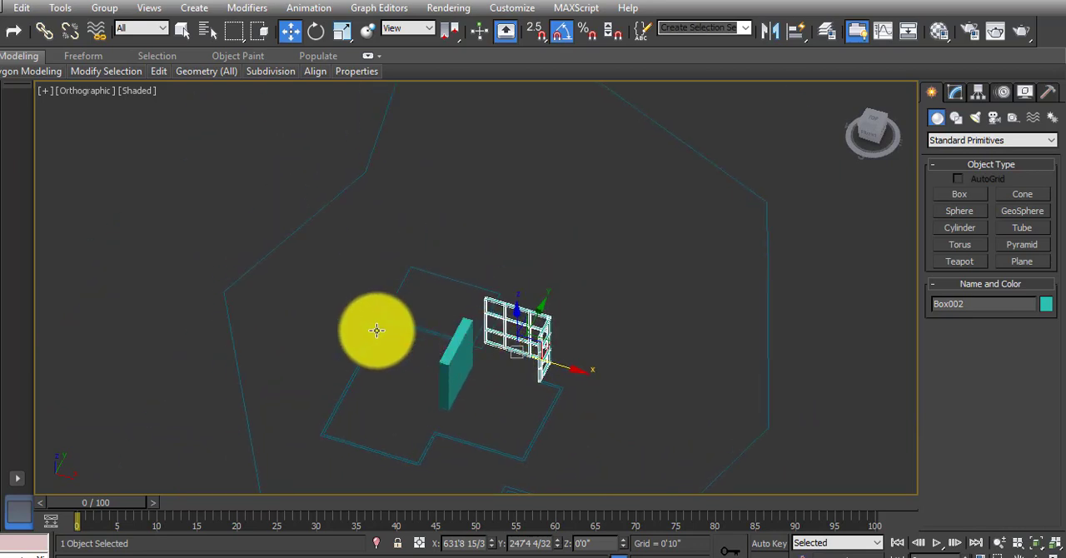
middle_drag(376, 330, 409, 333)
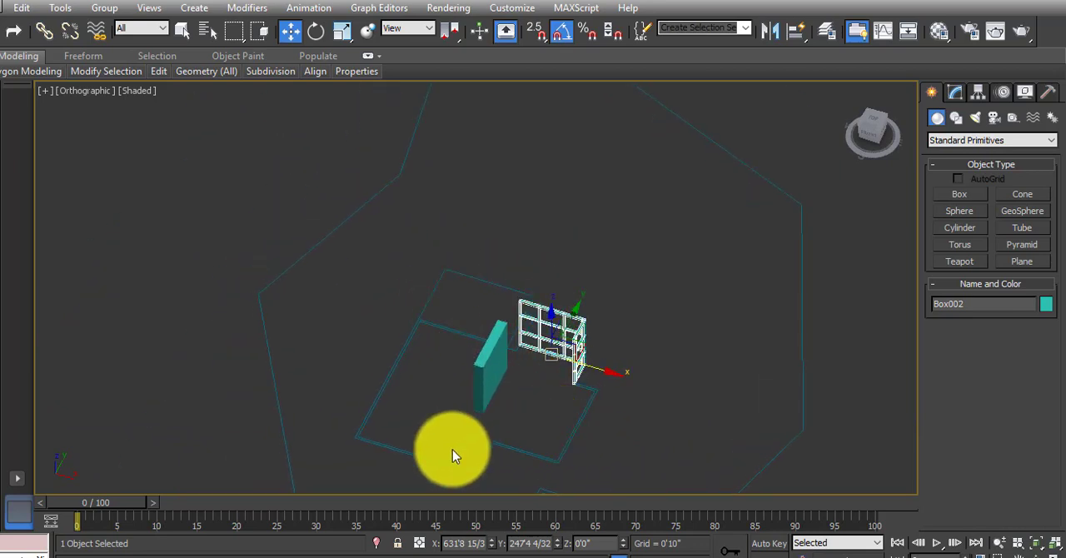